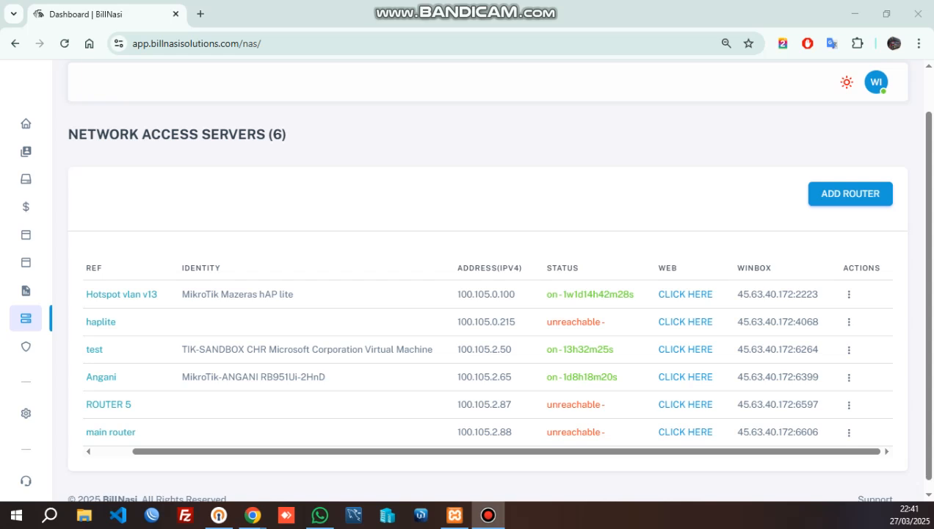
Switch to WinBox and connect to the MikroTik neighbor at 192.168.88.1 as admin with a blank password.
left_click(152, 514)
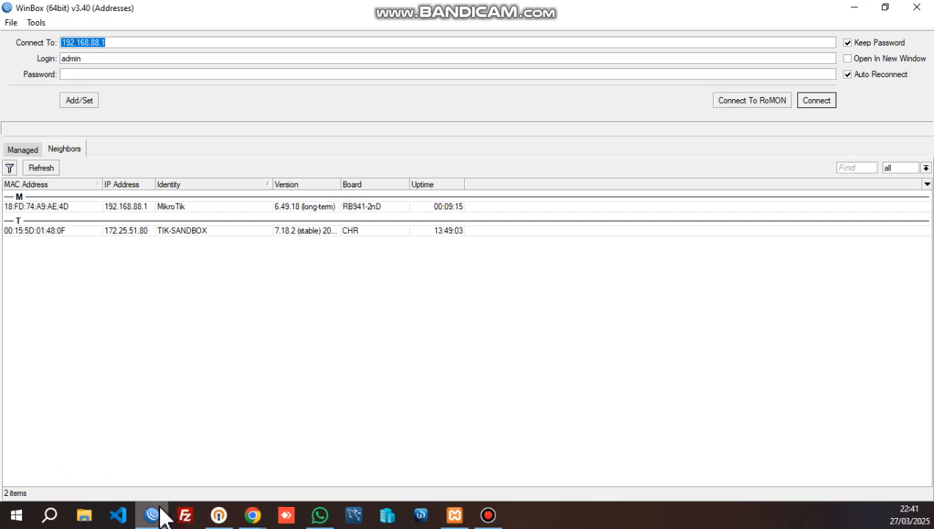
mouse_move(160, 517)
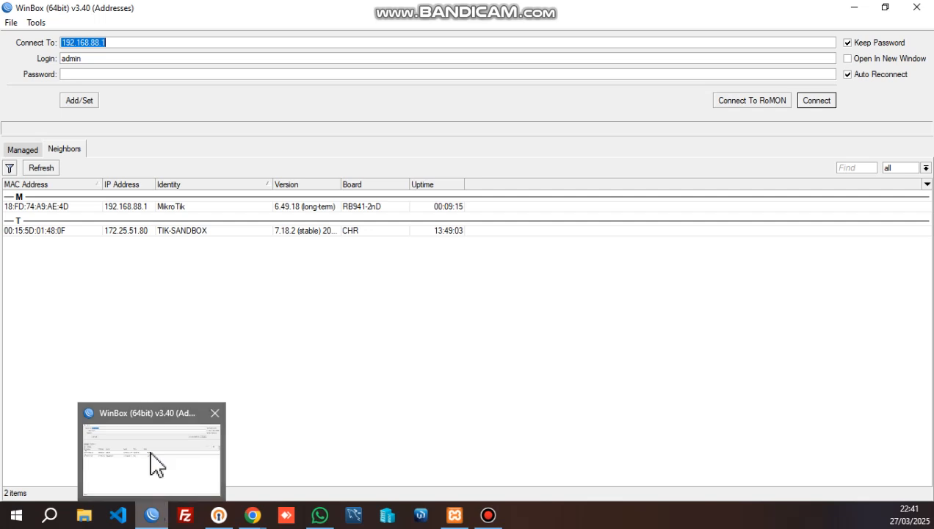
left_click(129, 211)
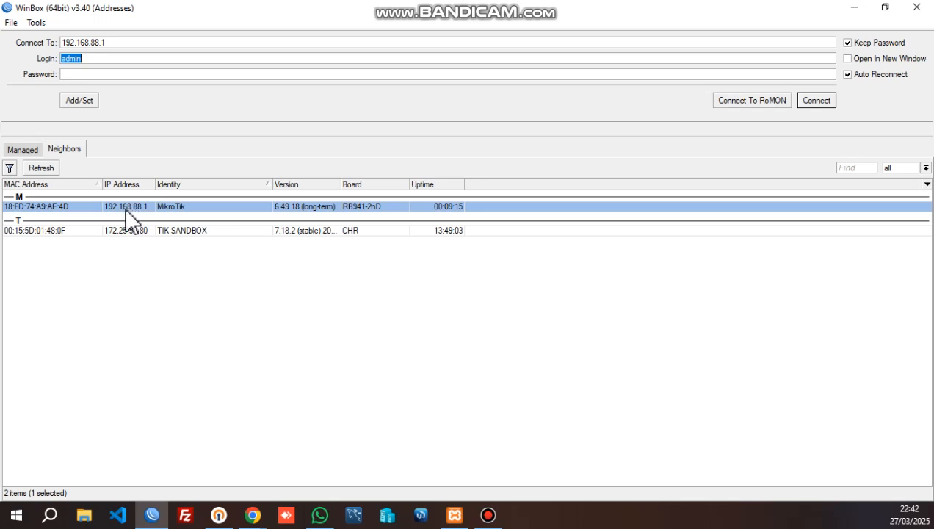
left_click(129, 208)
left_click(120, 74)
left_click(819, 101)
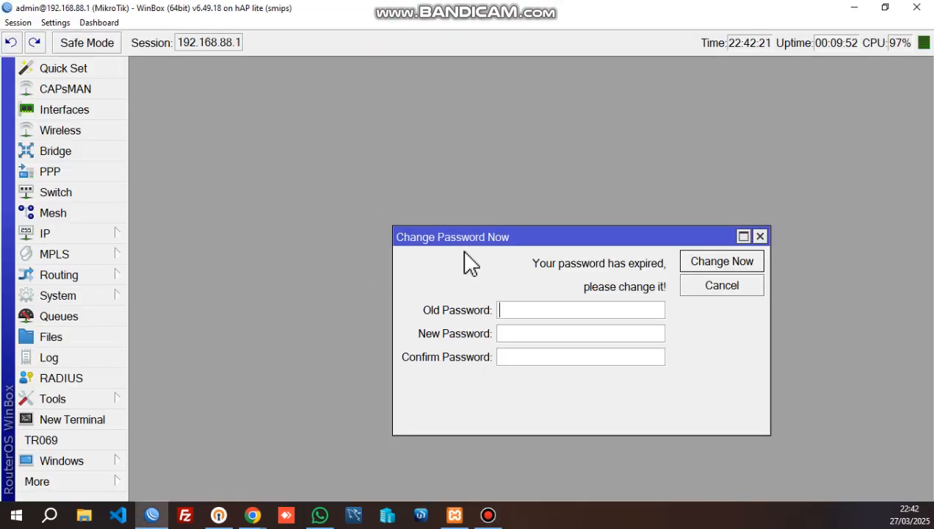
Open a router terminal, decline to view the software license, and enter and repeat the new router password.
left_click(69, 431)
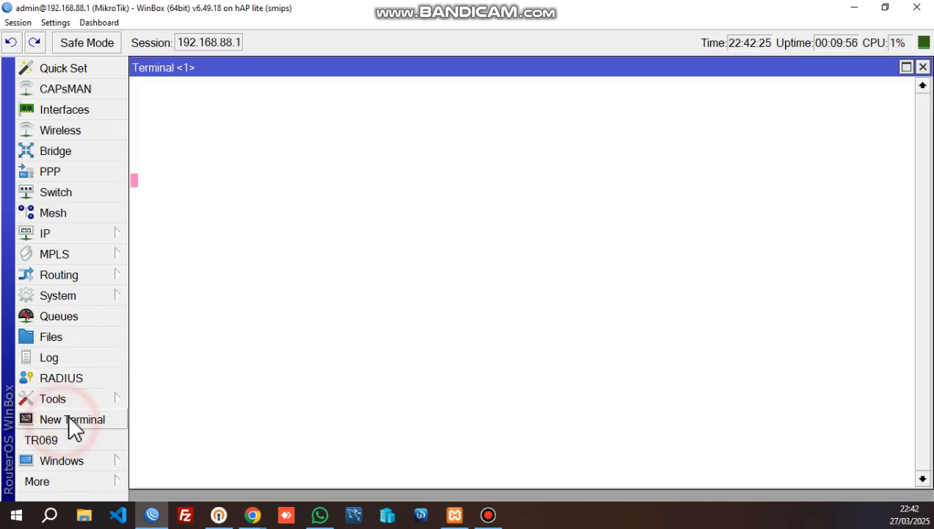
left_click(587, 419)
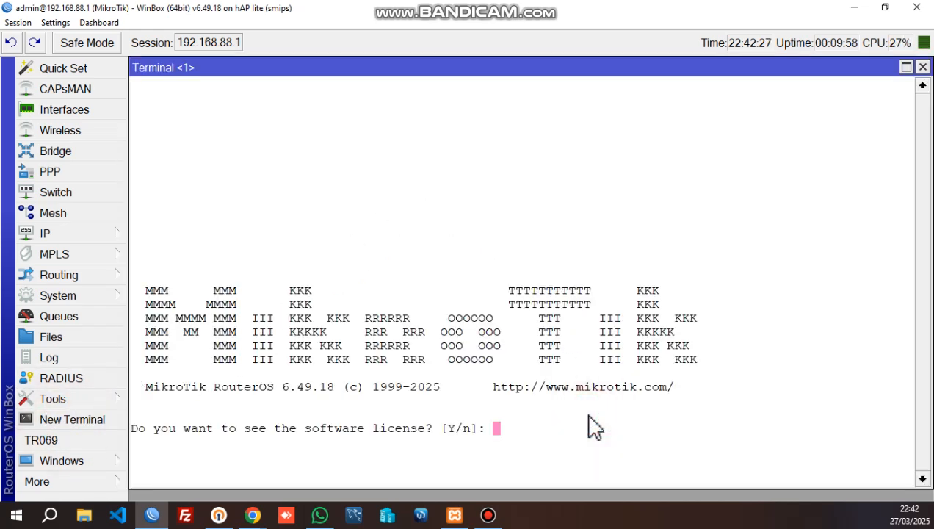
type("n")
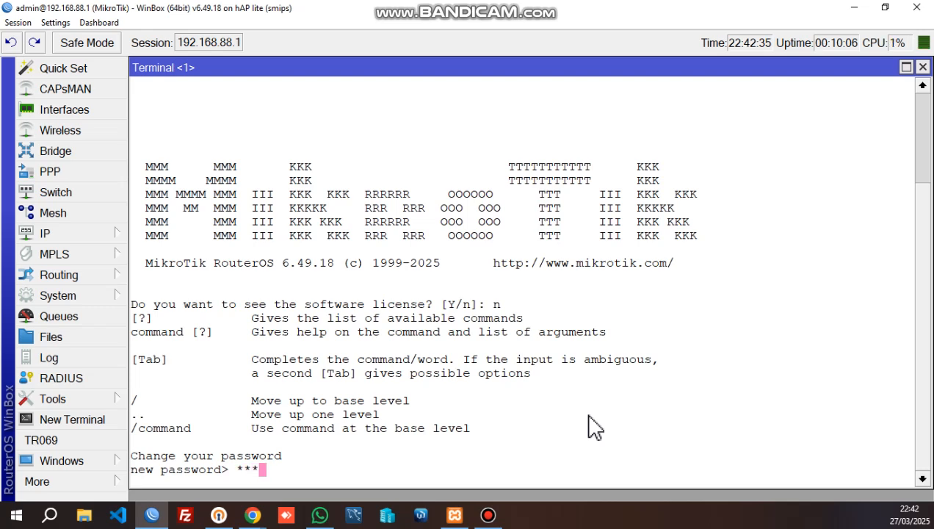
key("Return")
type("***")
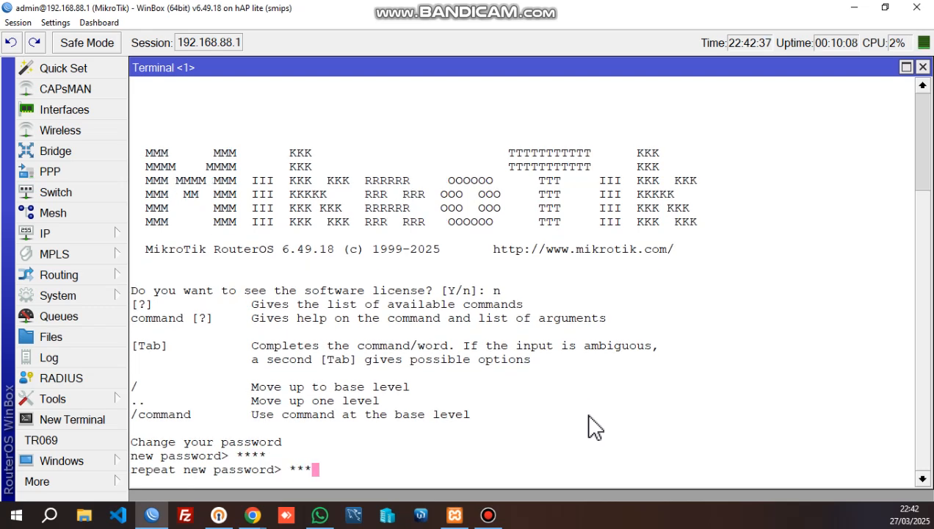
type("*")
key("Return")
Ping google.com from the router terminal to check internet access, and stop the ping after a few replies.
key("Return")
key("Return")
key("Return")
key("Return")
key("Return")
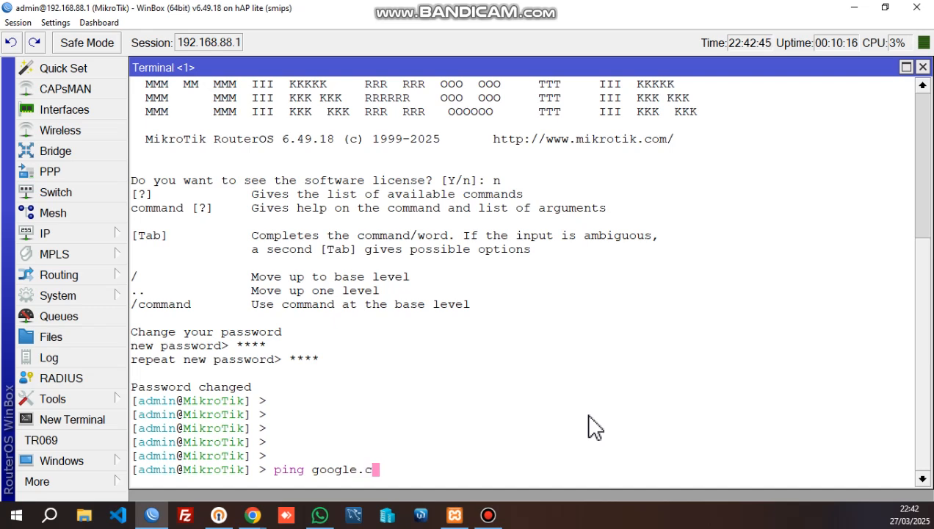
key("Return")
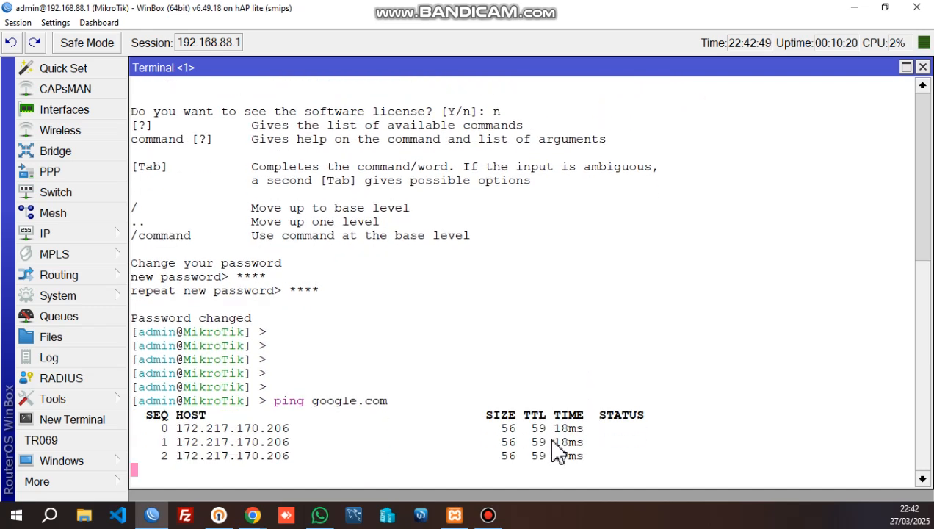
key("ctrl+c")
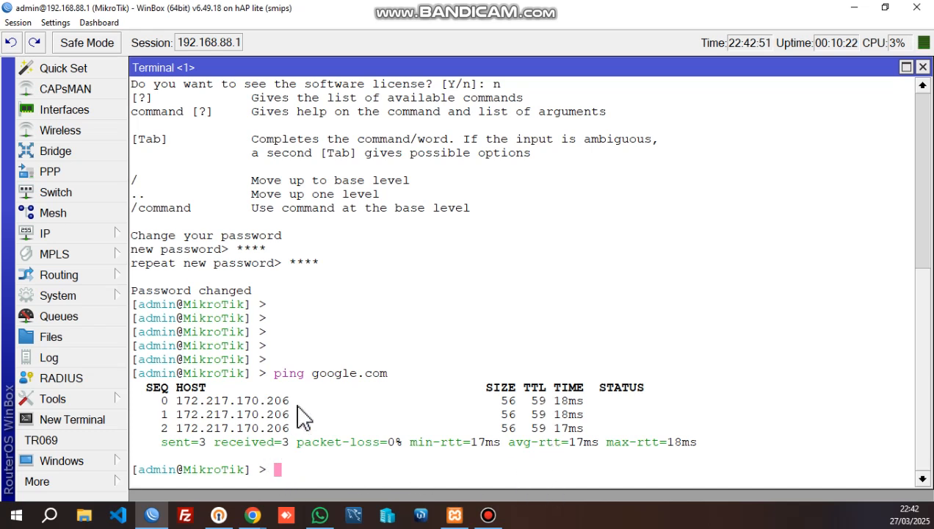
left_click_drag(589, 396, 460, 404)
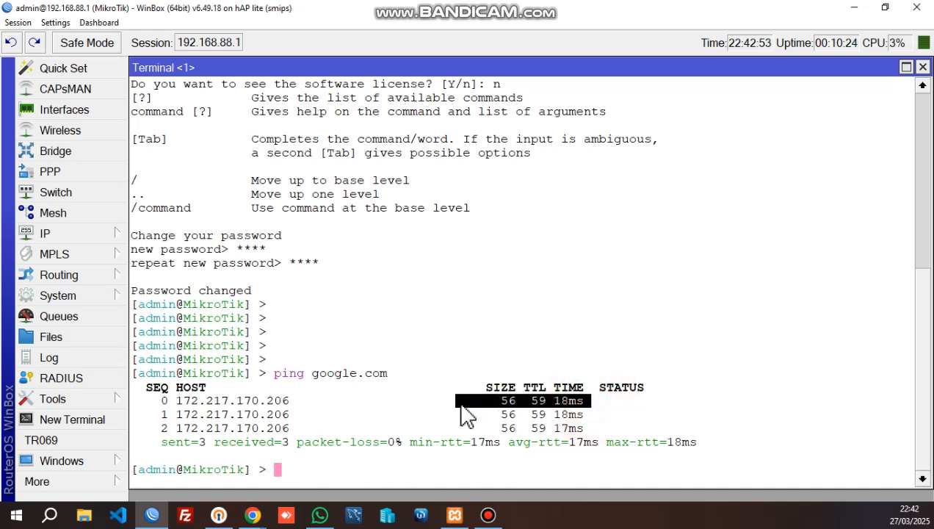
left_click(458, 402)
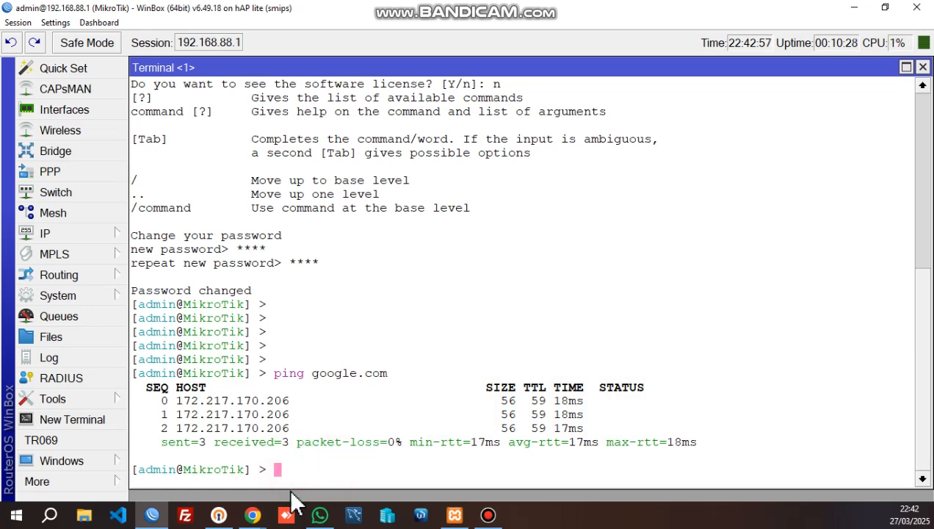
Switch to BillNasi in Chrome and start a new router entry named main router 2 from the Routers page.
mouse_move(252, 513)
left_click(316, 449)
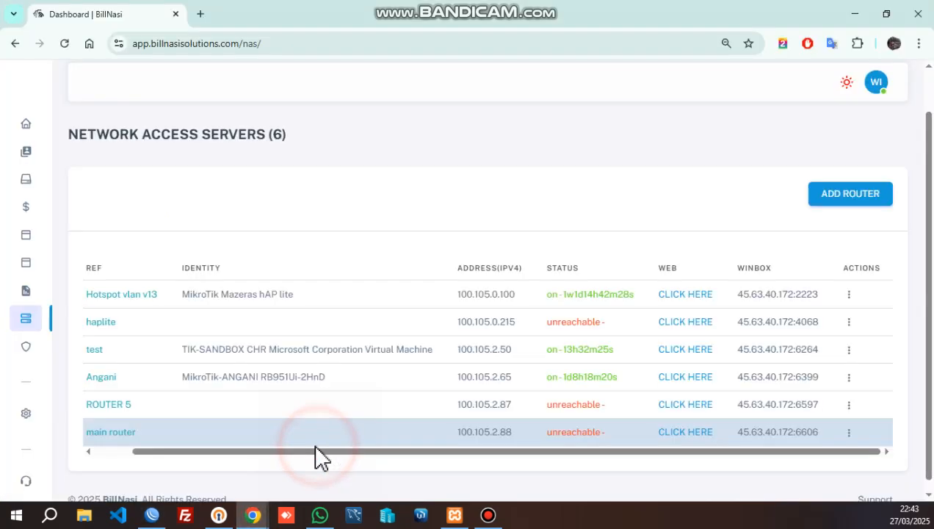
mouse_move(27, 127)
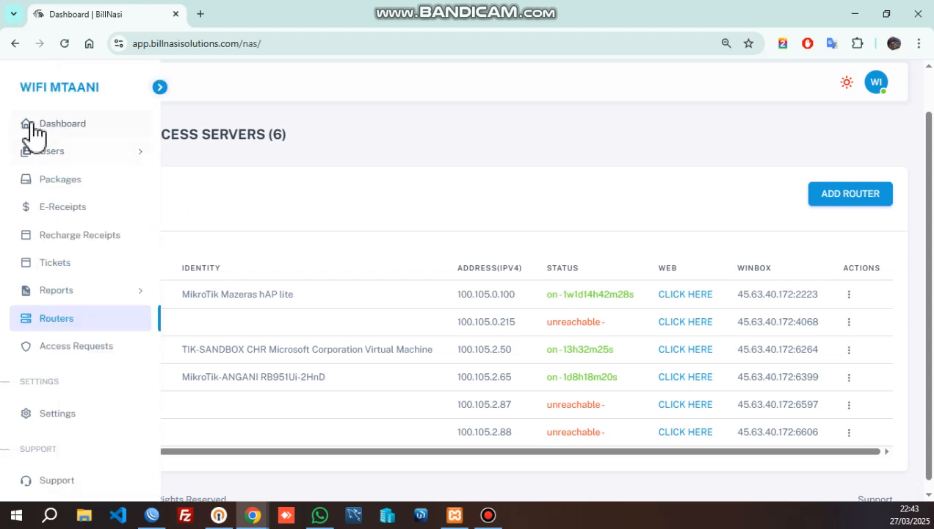
left_click(42, 323)
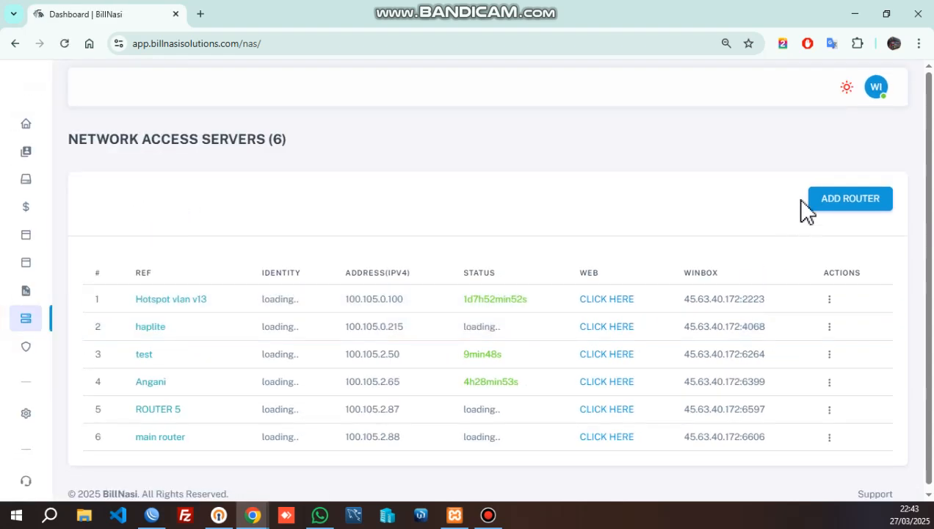
left_click(836, 202)
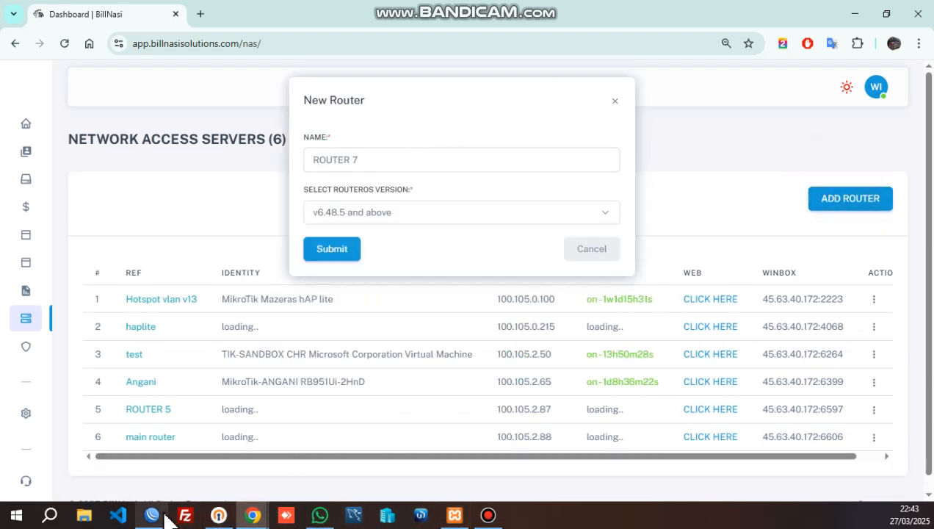
left_click_drag(363, 150, 292, 173)
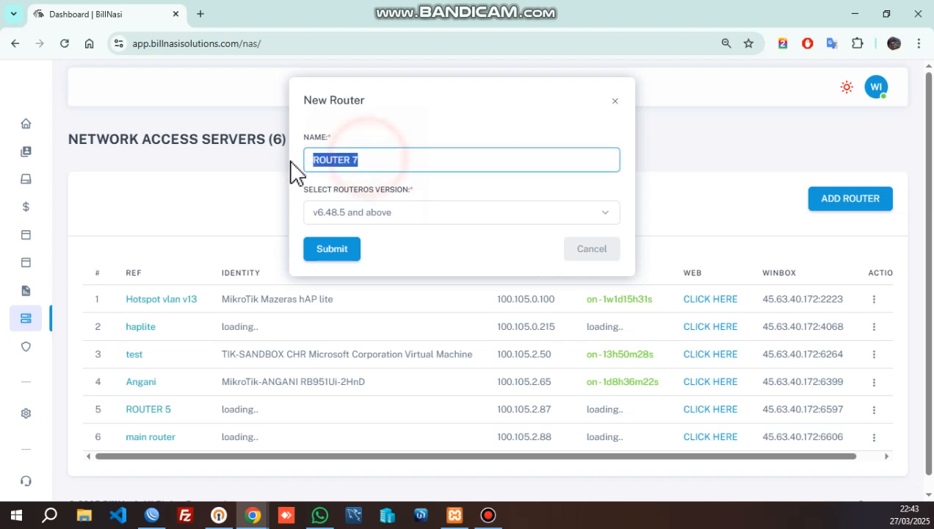
type("main router 2")
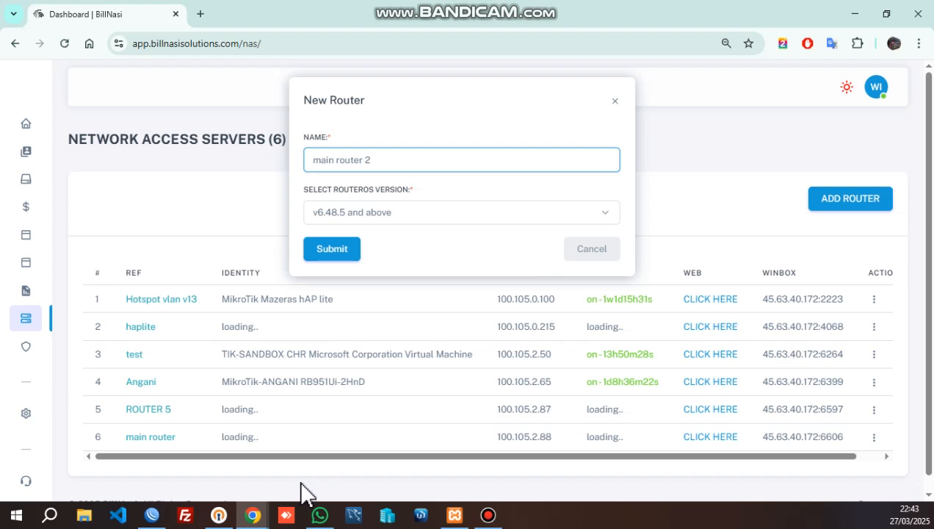
Switch to WinBox and check the RouterOS version of the connected router.
left_click(157, 514)
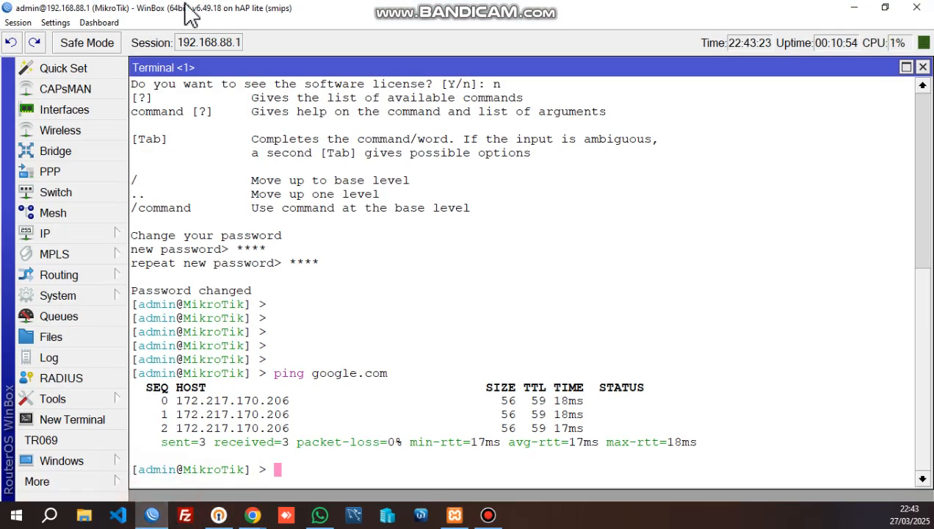
left_click(196, 12)
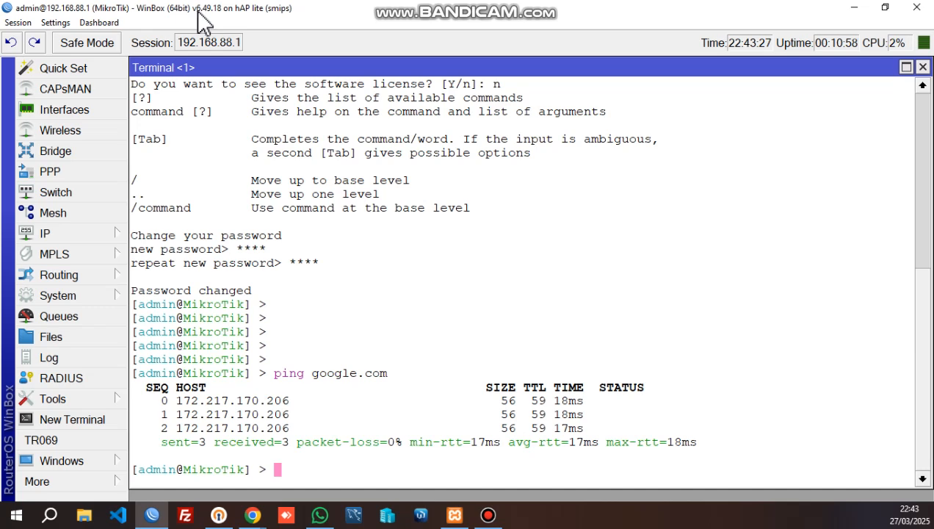
double_click(198, 12)
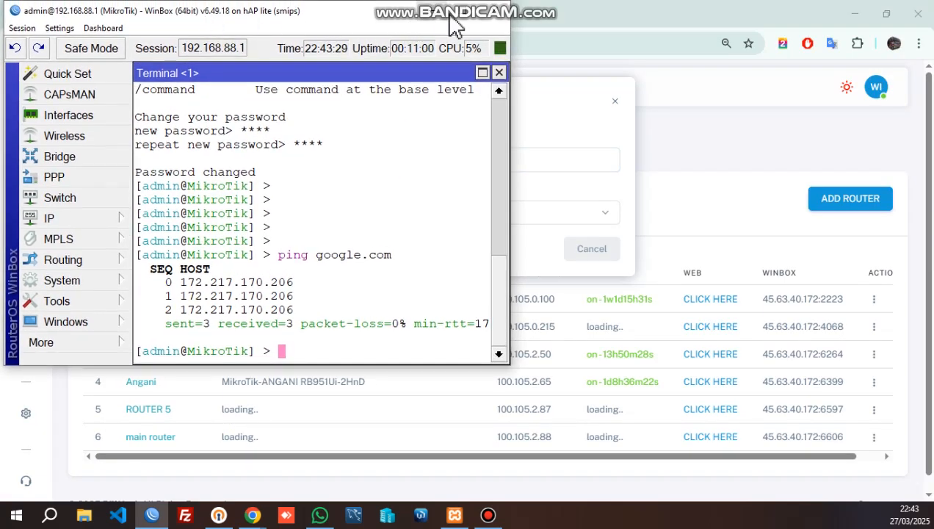
double_click(436, 18)
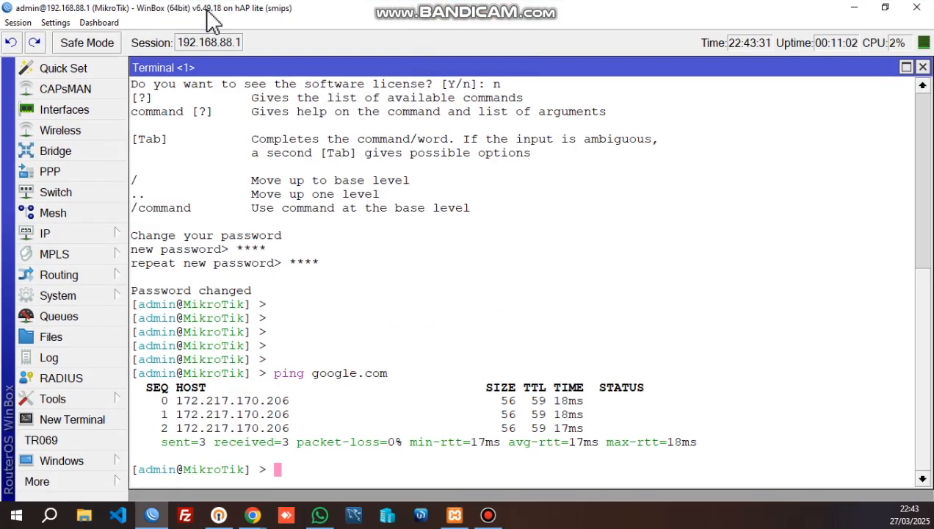
Return to BillNasi in Chrome and submit the new router with RouterOS version v6.48.5 and above.
left_click(252, 516)
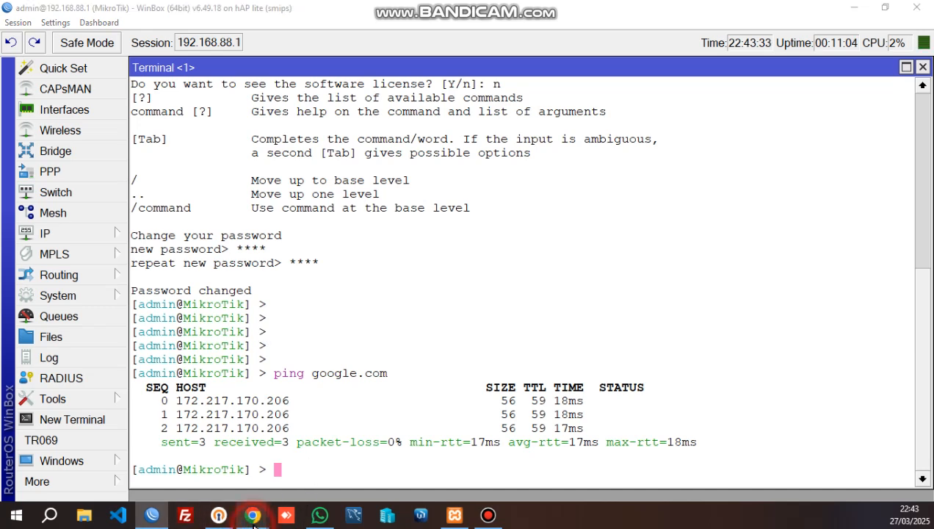
left_click(334, 470)
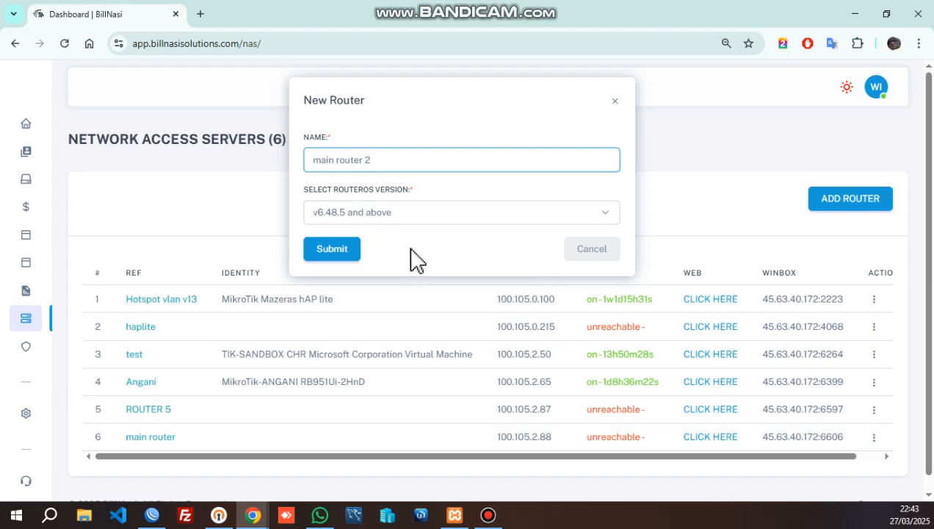
left_click(341, 254)
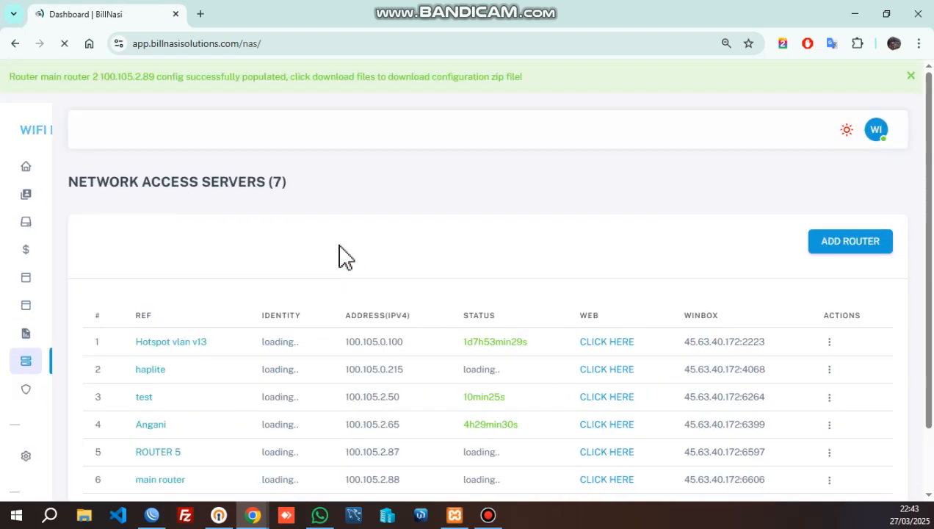
Open the setup wizard for main router 2 from the router list.
scroll(389, 323, "down", 2)
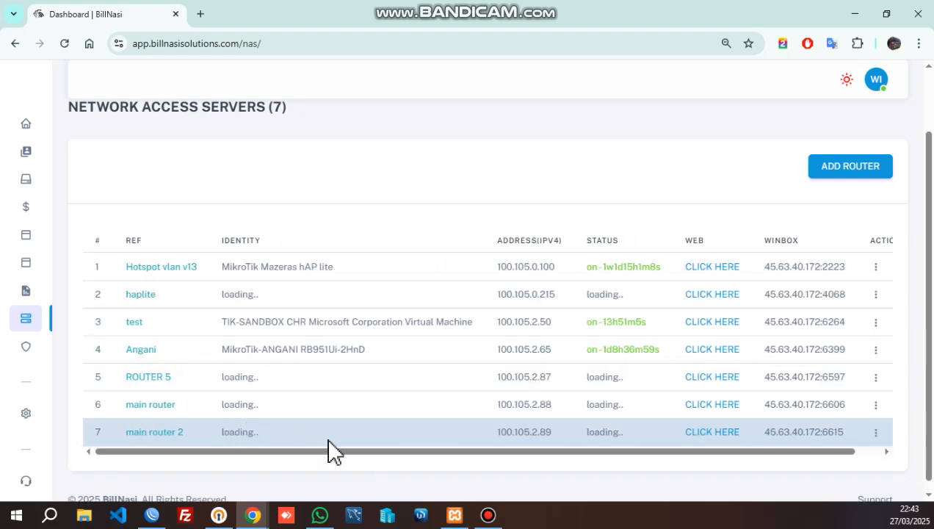
left_click_drag(523, 451, 740, 448)
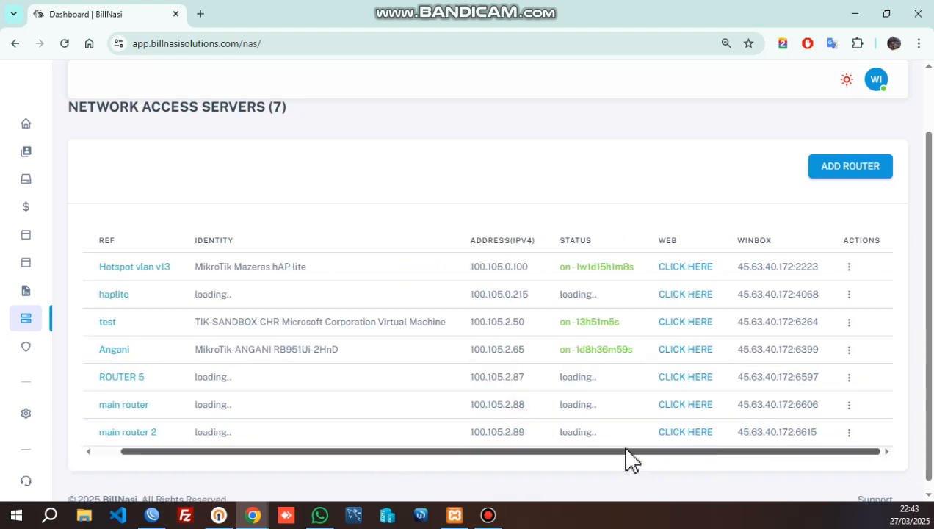
left_click(558, 450)
left_click(848, 432)
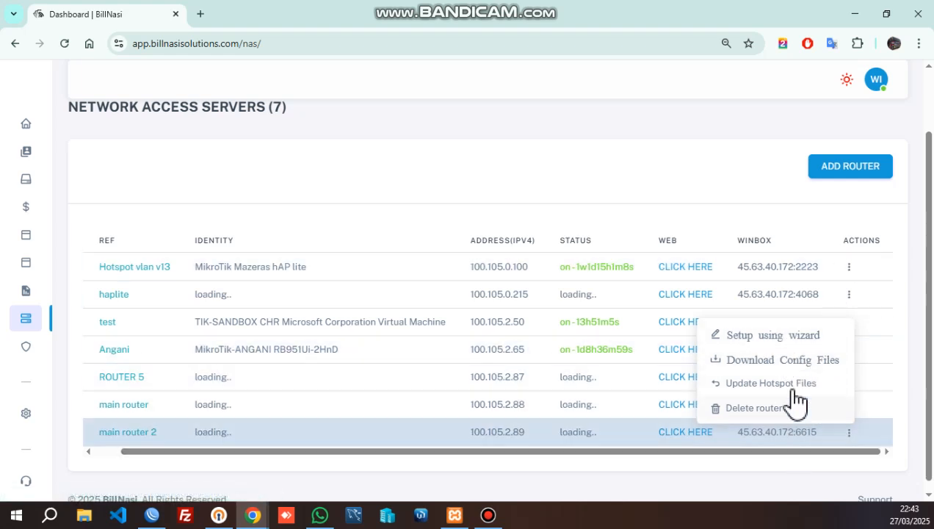
left_click(784, 338)
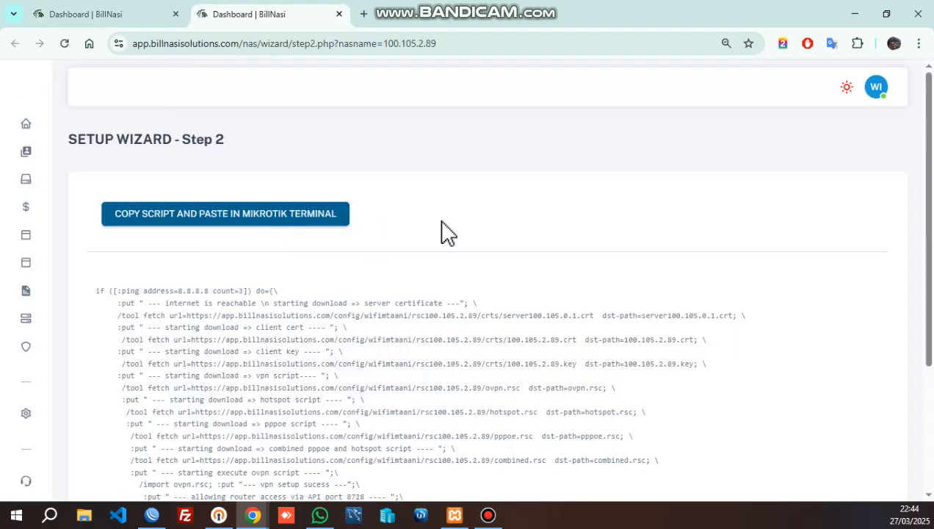
Review and copy the wizard's MikroTik setup script, and switch to the router terminal in WinBox.
scroll(694, 271, "down", 3)
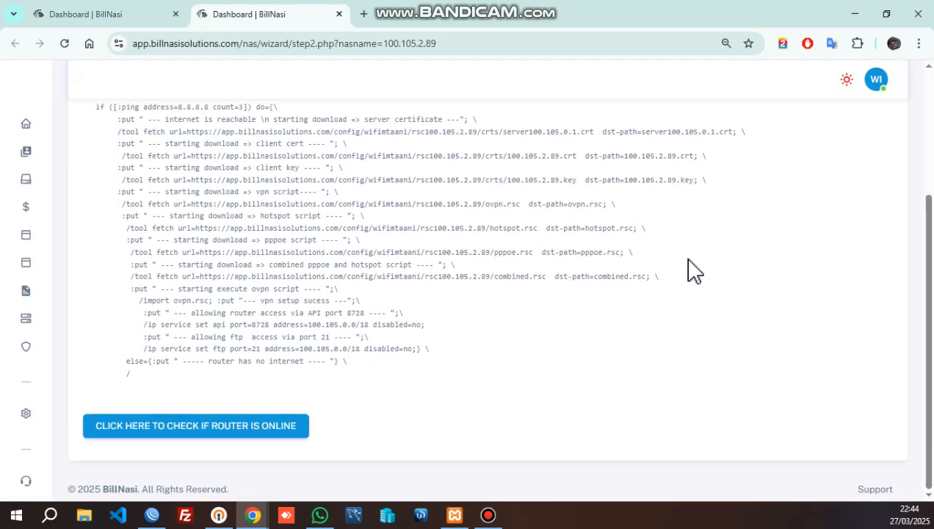
scroll(694, 270, "up", 3)
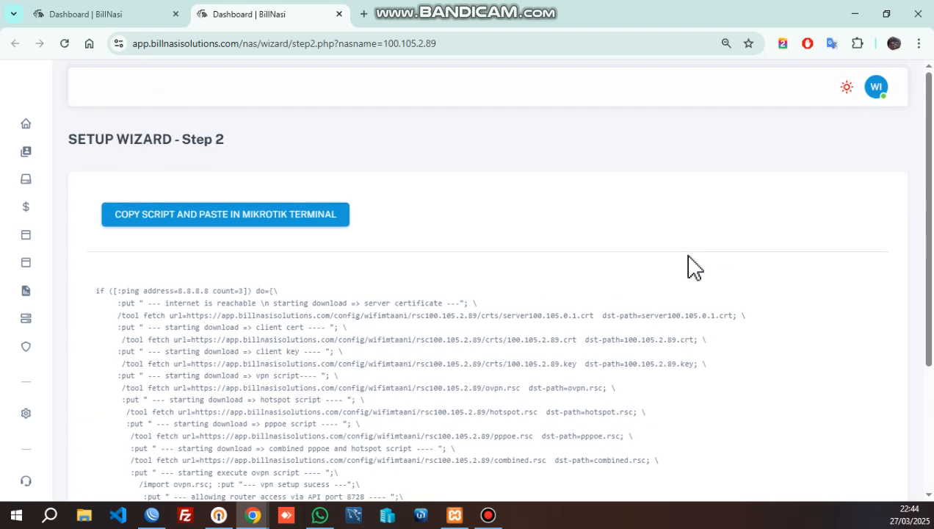
left_click(200, 216)
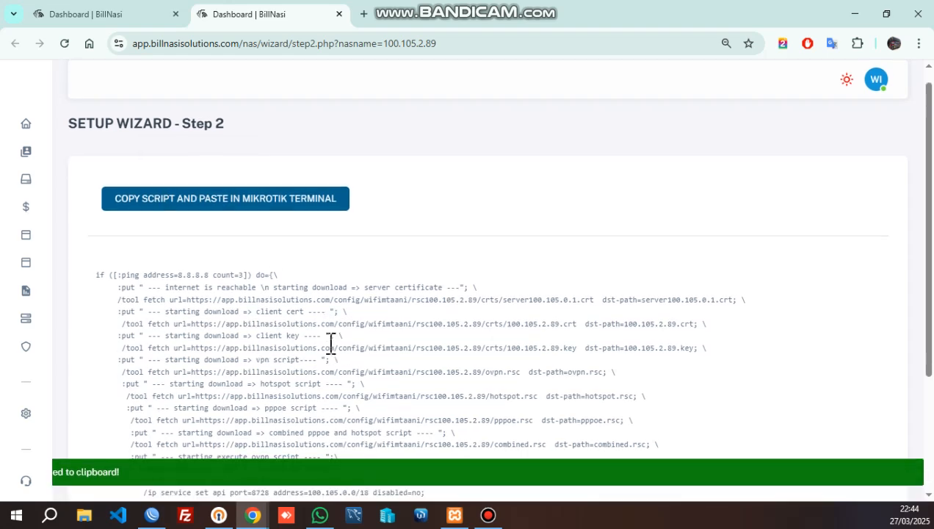
scroll(330, 341, "down", 3)
scroll(330, 348, "up", 2)
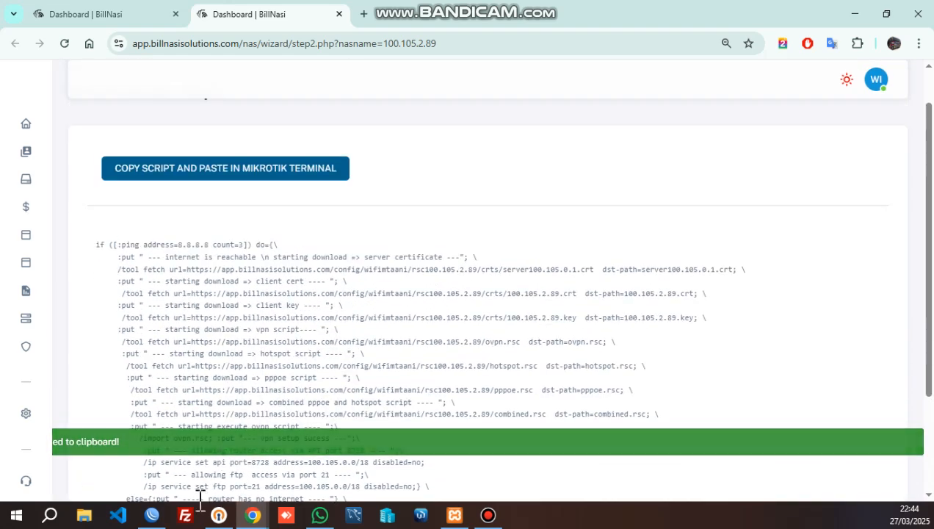
left_click(152, 516)
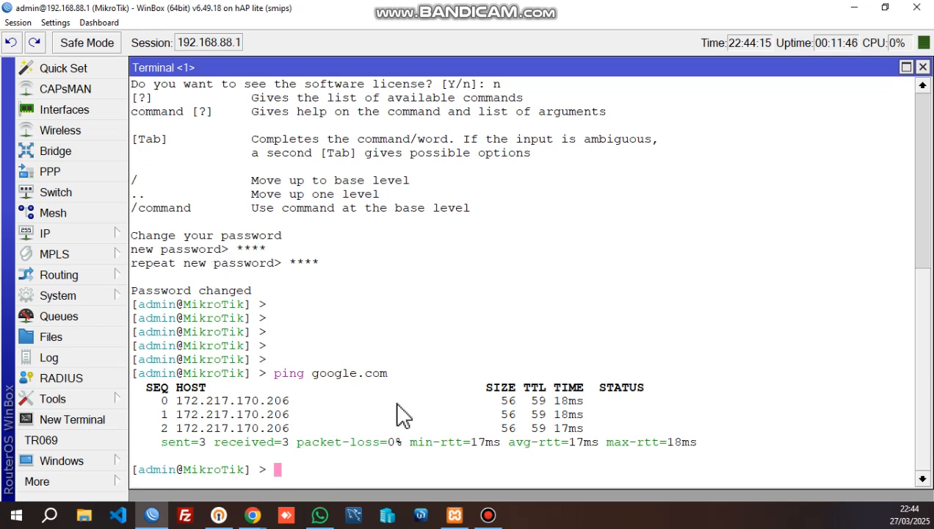
Paste the copied setup script into the router terminal and run it.
left_click(332, 466)
right_click(342, 470)
left_click(364, 451)
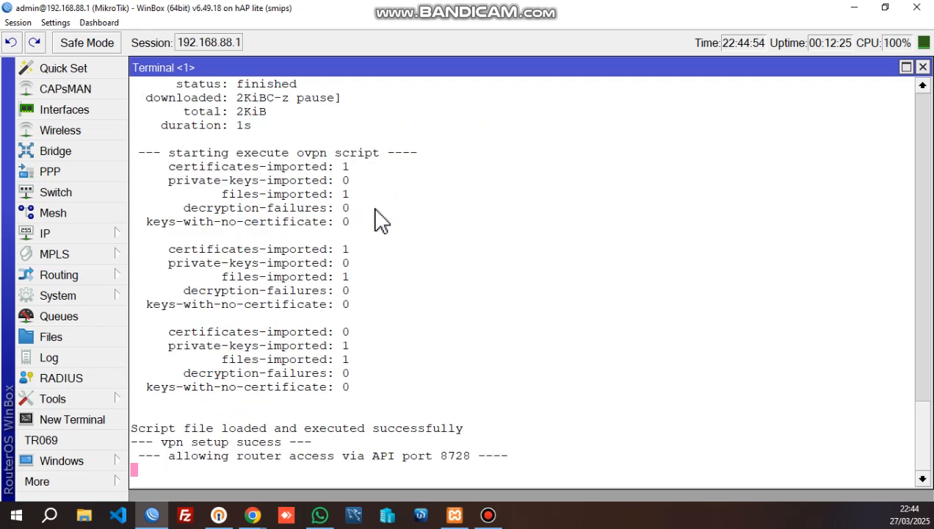
Review the script's output in the terminal and check the billnasivpn OVPN client in the router's interface list.
scroll(403, 257, "up", 4)
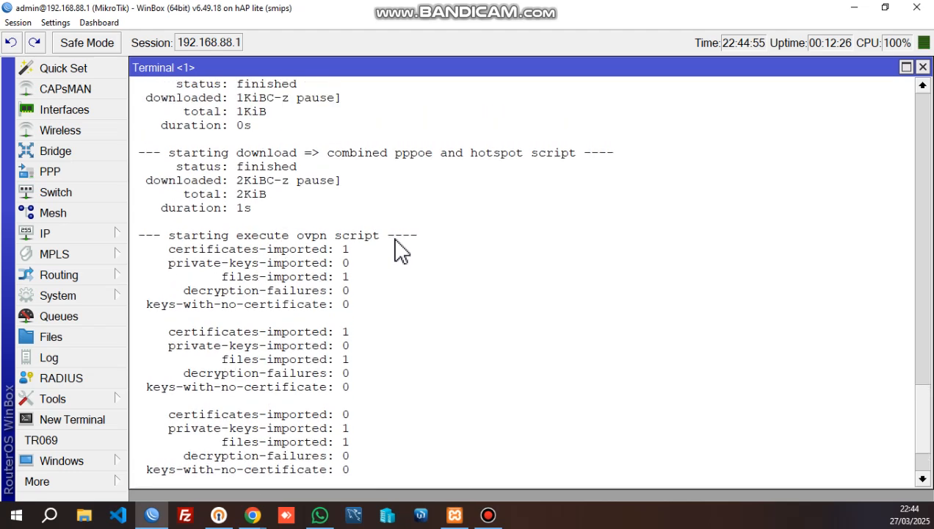
scroll(397, 250, "down", 2)
left_click_drag(165, 261, 375, 284)
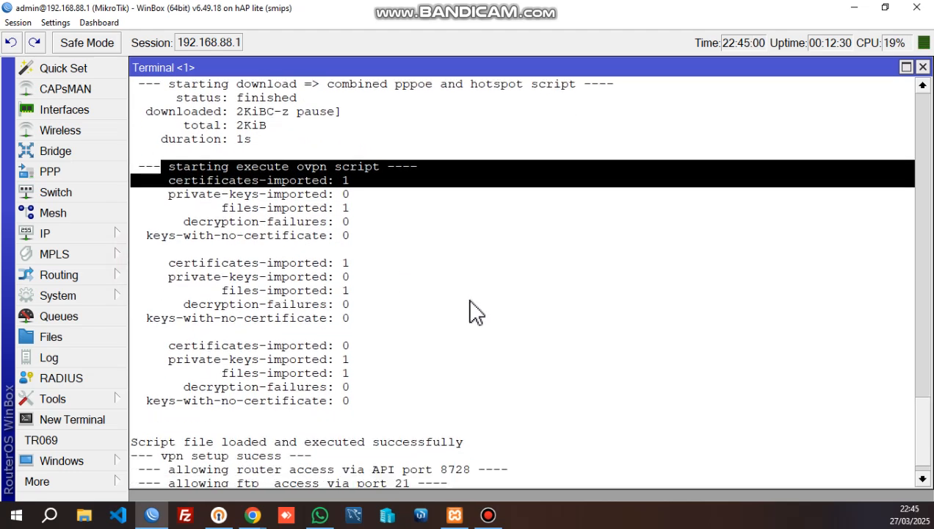
left_click_drag(163, 418, 127, 416)
left_click(468, 415)
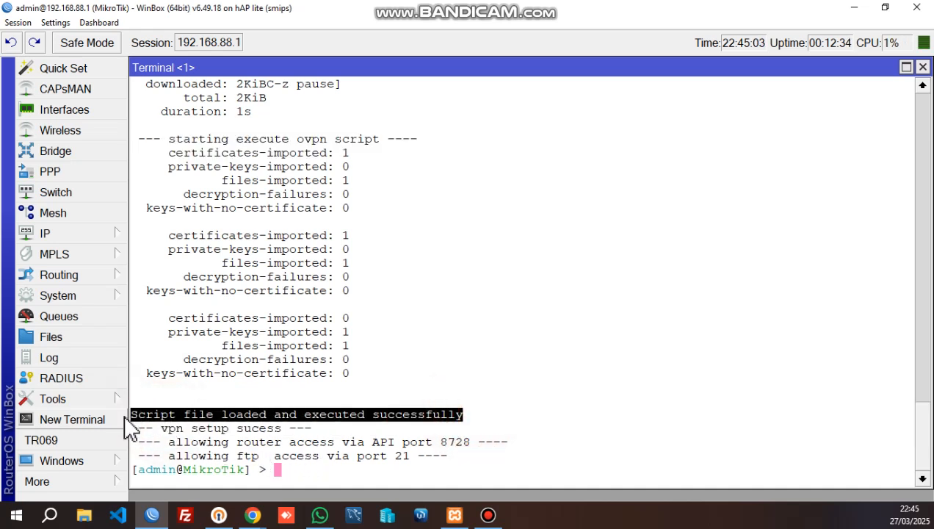
left_click(121, 419)
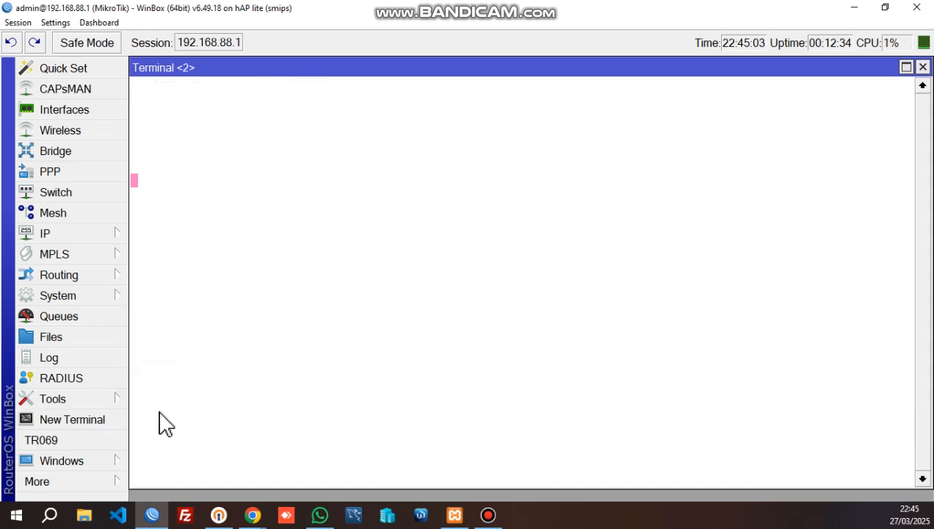
left_click(922, 66)
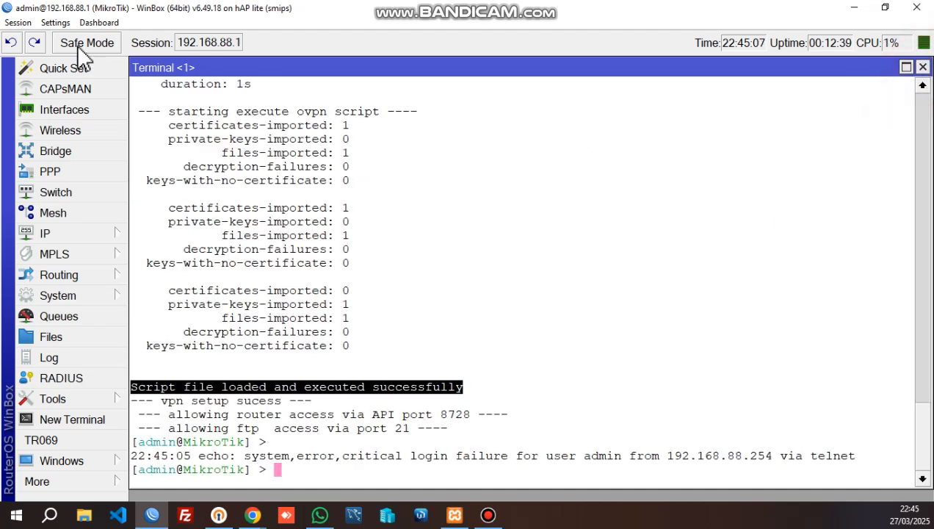
left_click(62, 111)
left_click(289, 154)
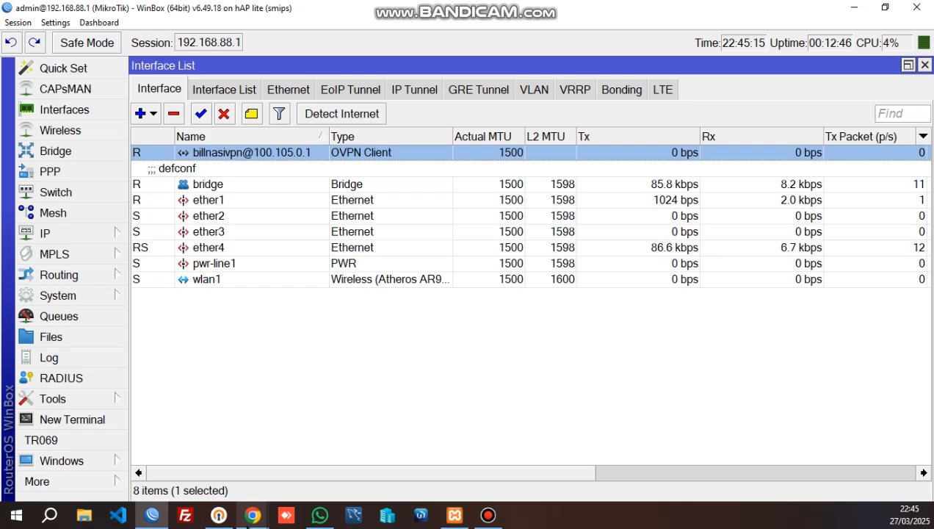
Return to BillNasi in Chrome, check whether the router is online and proceed to step 3 of the setup wizard.
mouse_move(252, 515)
left_click(314, 490)
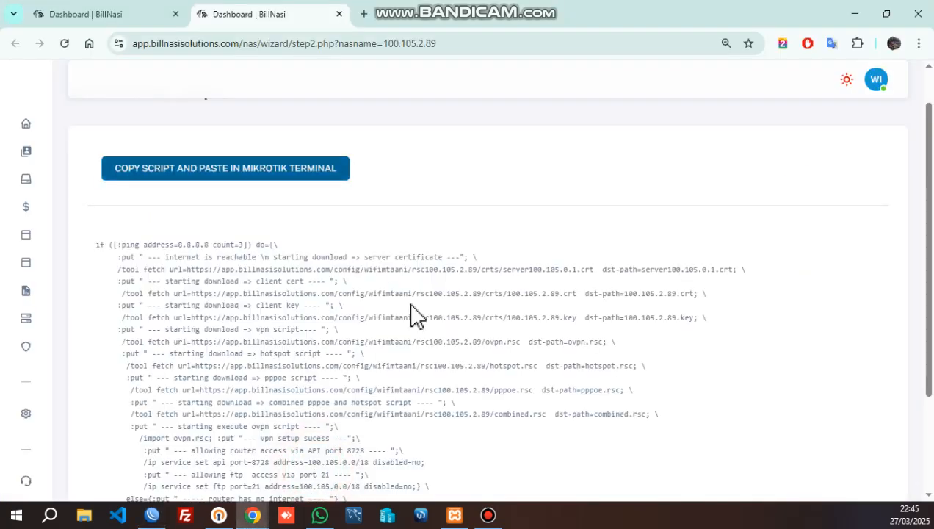
scroll(415, 316, "down", 2)
left_click(189, 424)
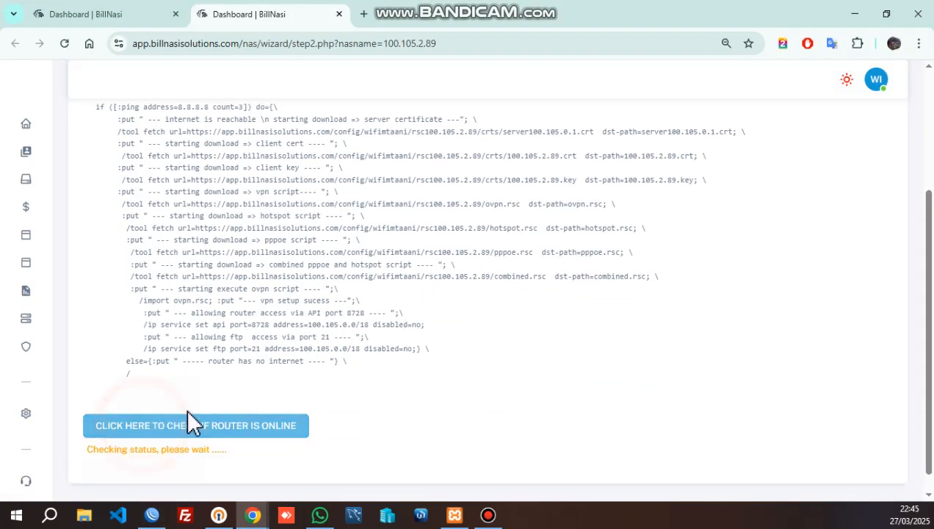
scroll(332, 349, "down", 1)
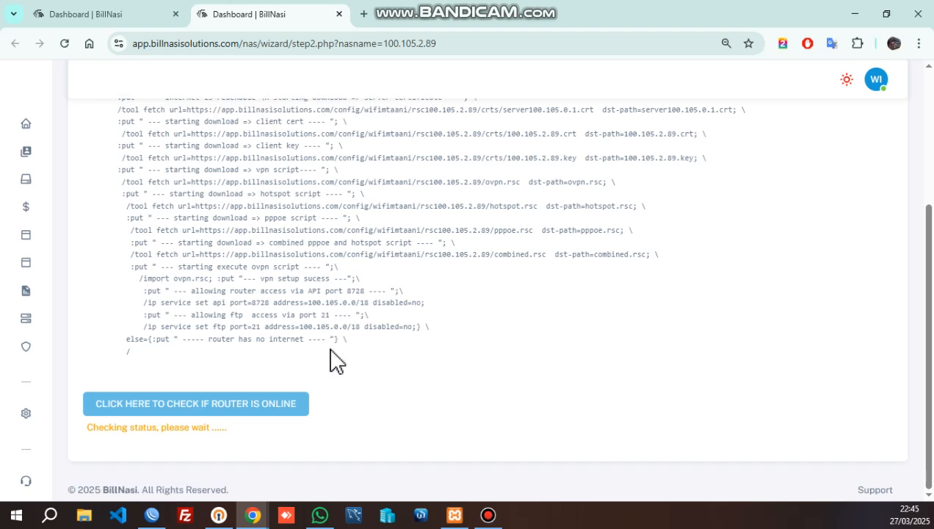
scroll(331, 360, "down", 4)
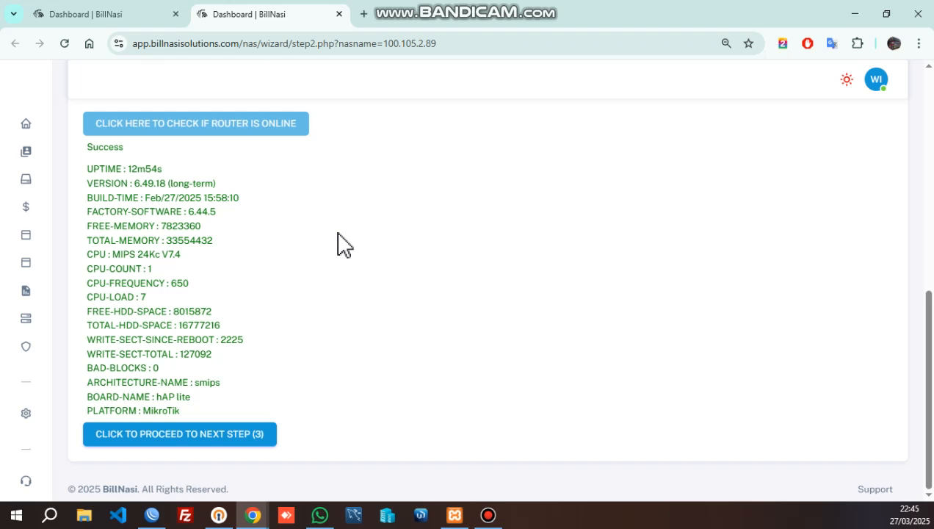
left_click(205, 441)
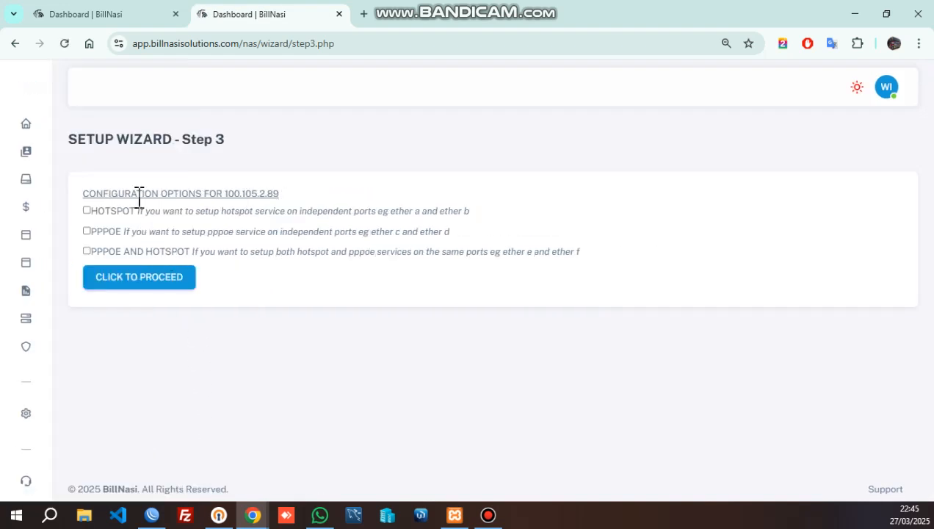
Choose only the combined PPPOE AND HOTSPOT configuration option and proceed to discover the router's interfaces.
left_click_drag(185, 139, 231, 152)
left_click(234, 152)
left_click(87, 211)
left_click(87, 232)
left_click(86, 251)
left_click(135, 283)
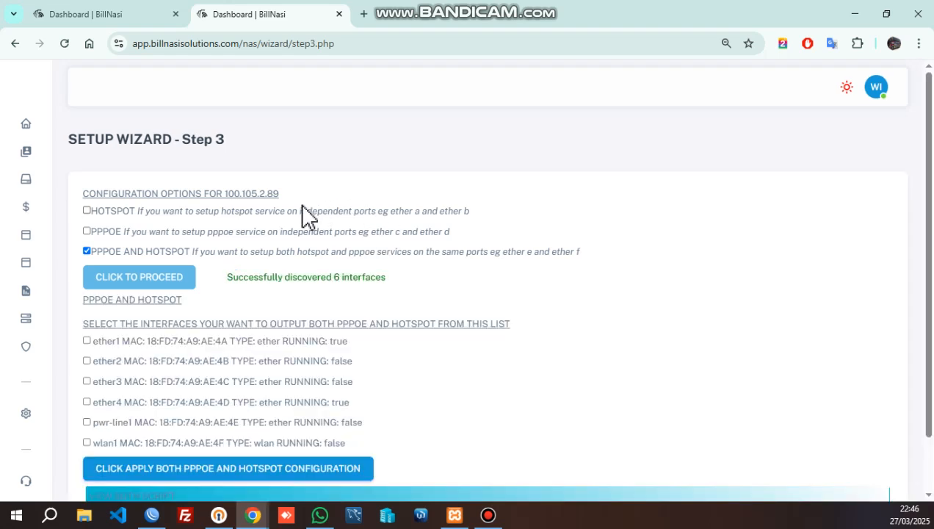
Select ether2 and ether3 as output interfaces and apply both the PPPoE and hotspot configuration.
scroll(304, 218, "down", 1)
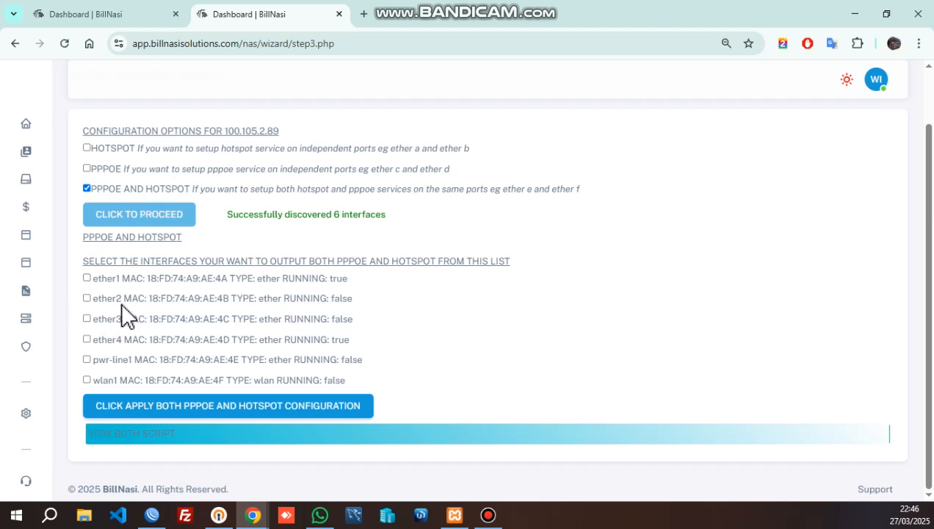
left_click(101, 297)
left_click(105, 321)
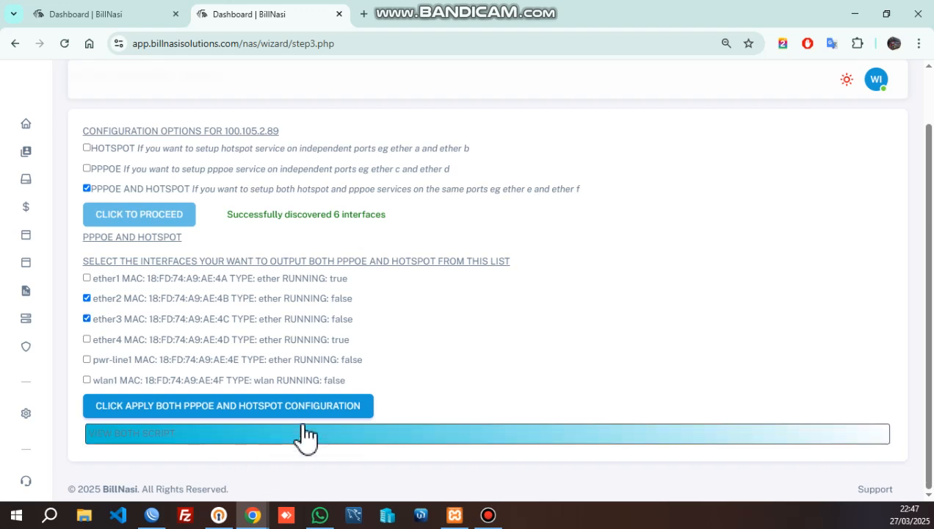
left_click(196, 409)
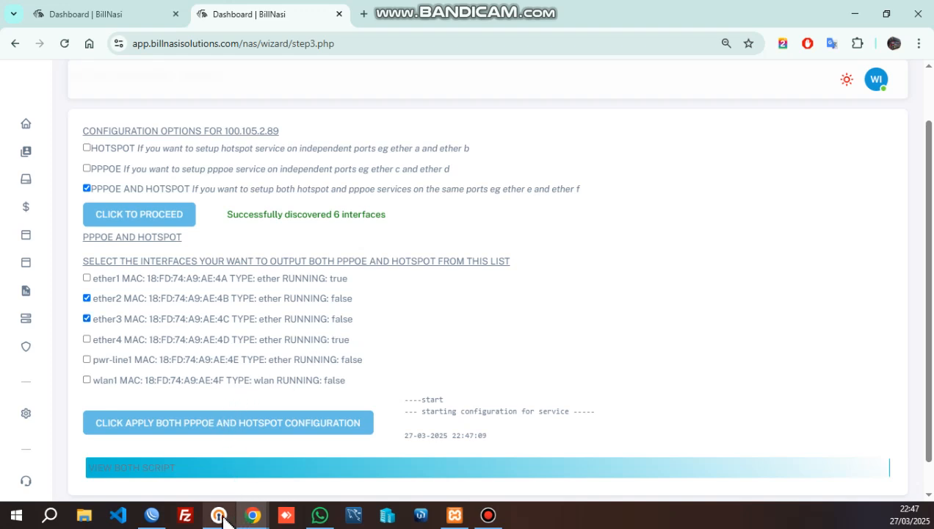
Switch to WinBox and check the PPP_HOTSPOT bridge in the interface list and its ether2 and ether3 bridge ports.
left_click(151, 514)
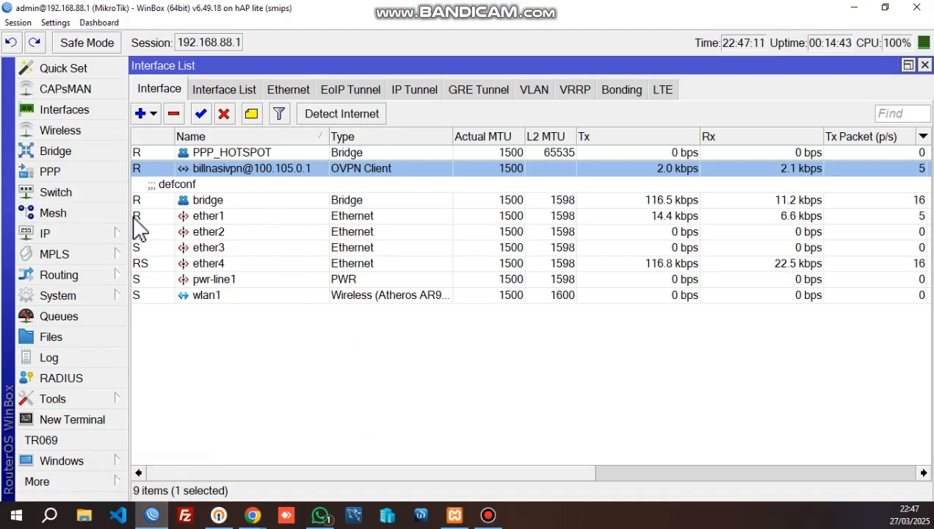
left_click(219, 152)
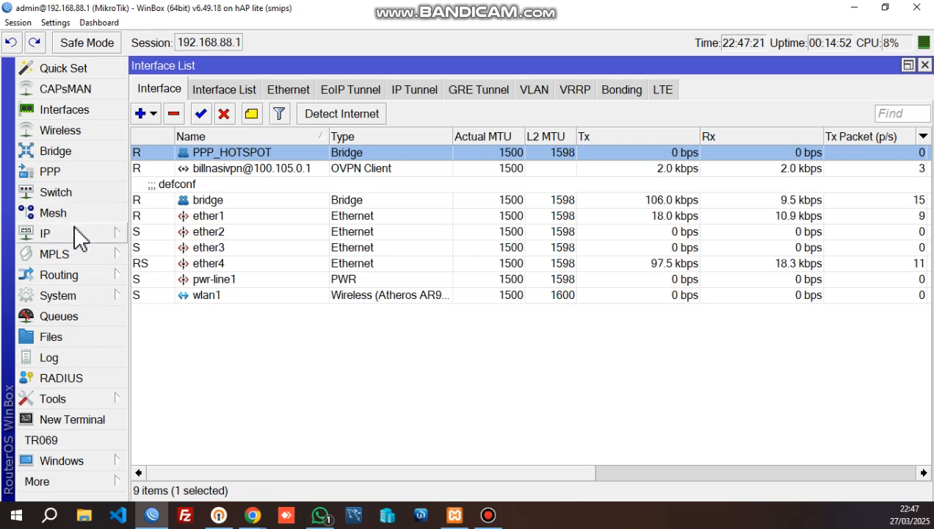
left_click(75, 151)
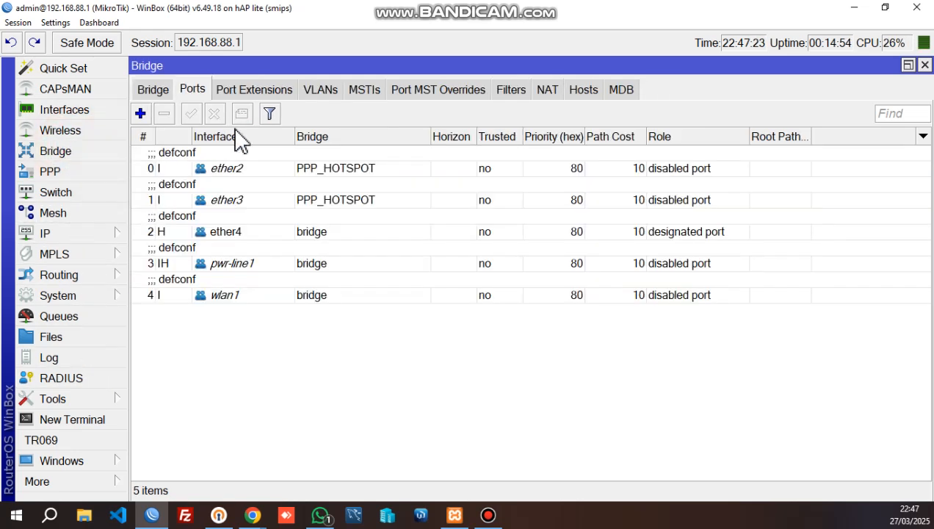
left_click(314, 170)
left_click(306, 203)
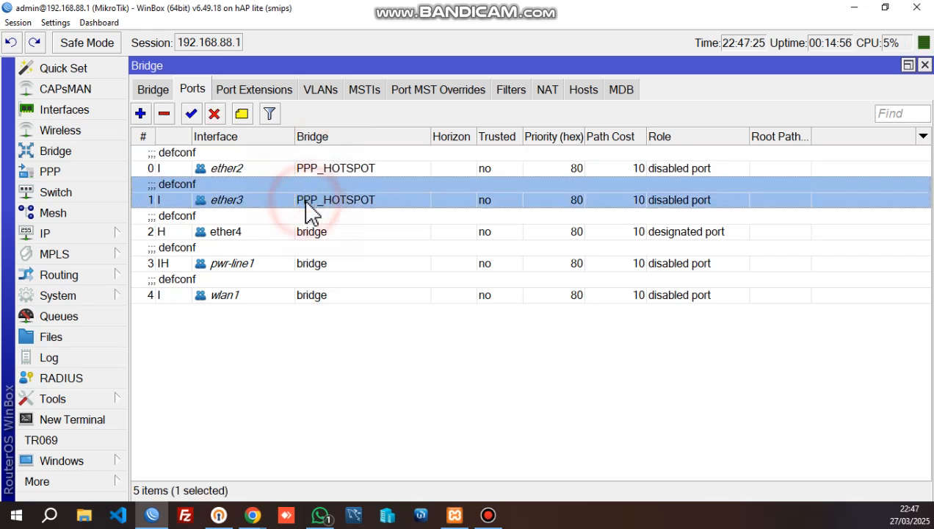
left_click(318, 170)
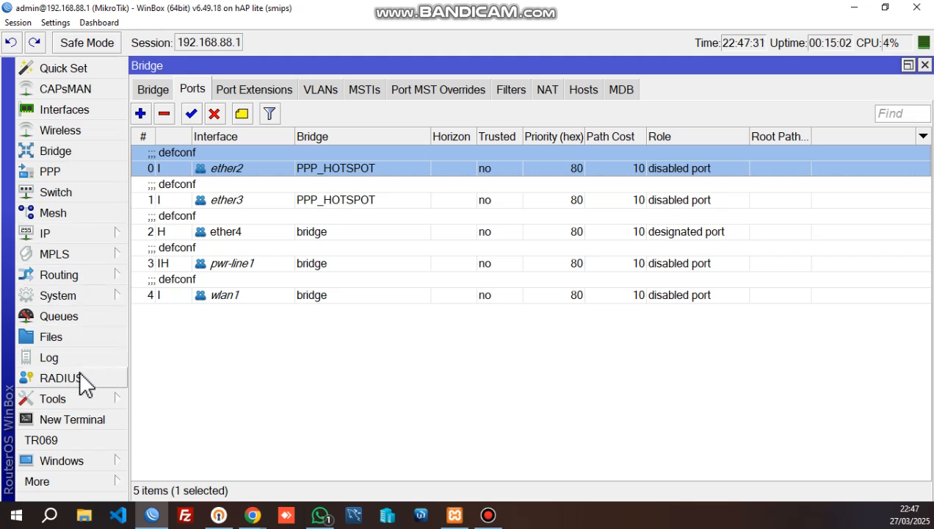
Open the router's file list and examine the hotspot files being uploaded.
left_click(81, 329)
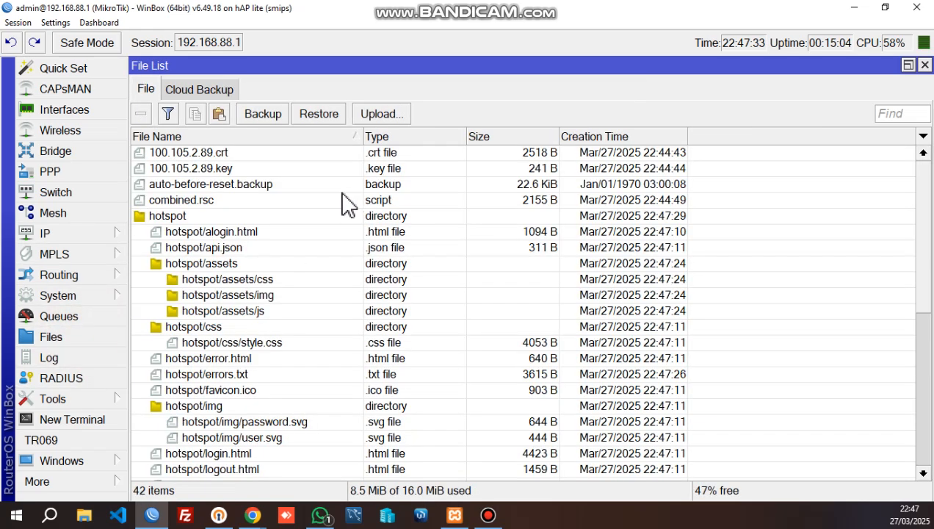
scroll(417, 315, "down", 2)
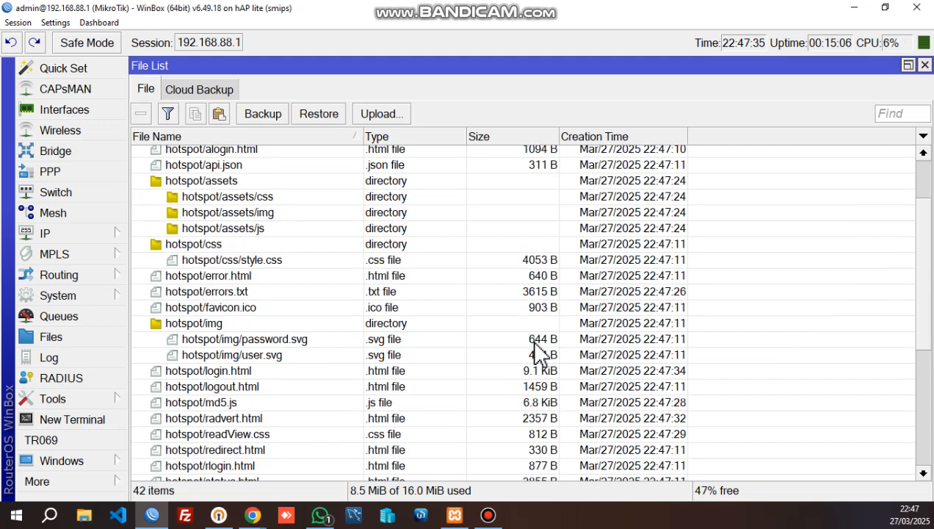
scroll(540, 354, "up", 2)
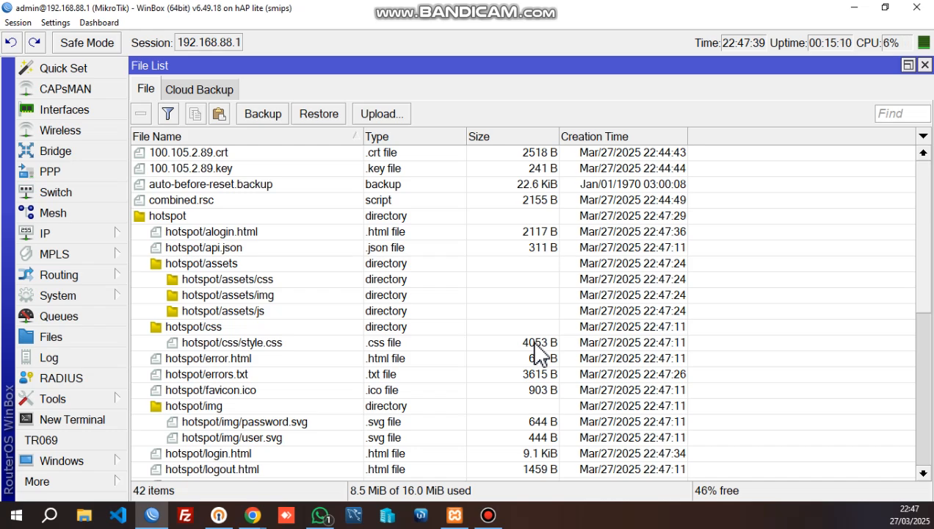
scroll(540, 354, "down", 3)
scroll(540, 354, "down", 6)
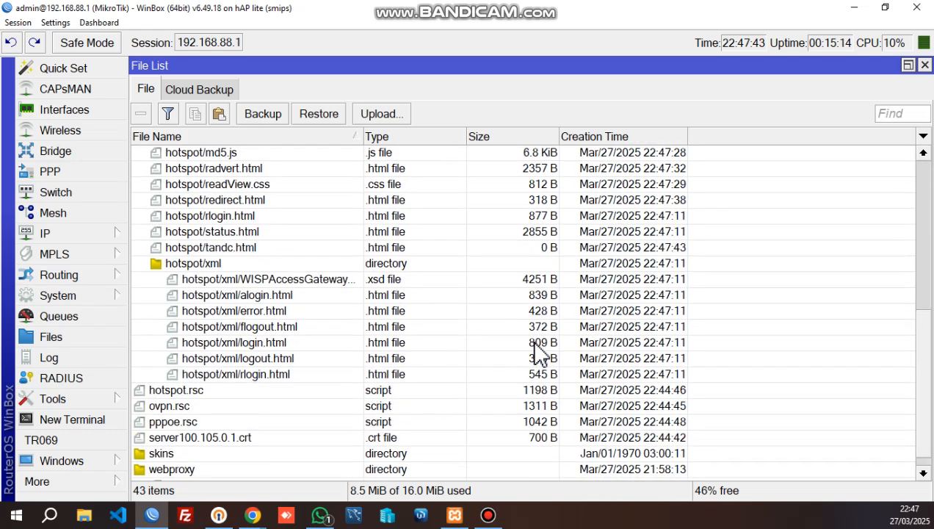
scroll(540, 354, "up", 9)
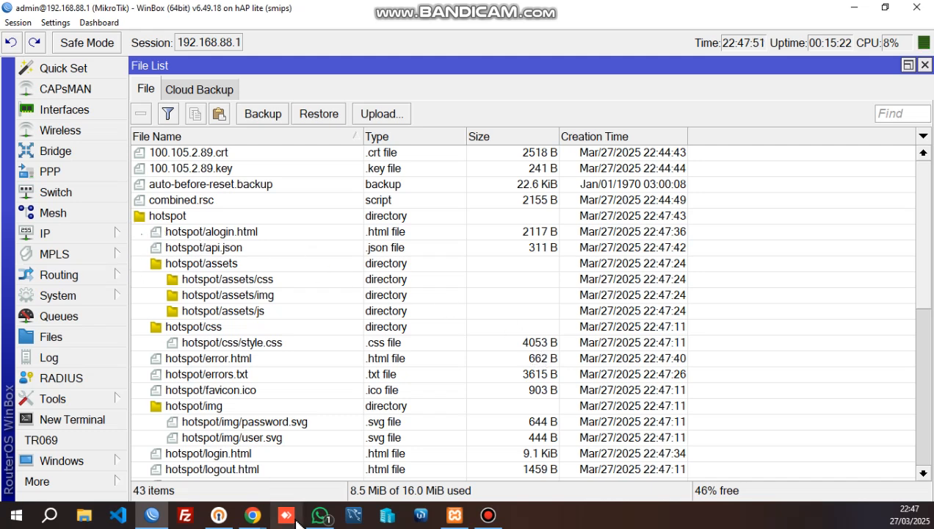
Return to BillNasi in Chrome and follow the hotspot file upload log in the setup wizard.
mouse_move(168, 518)
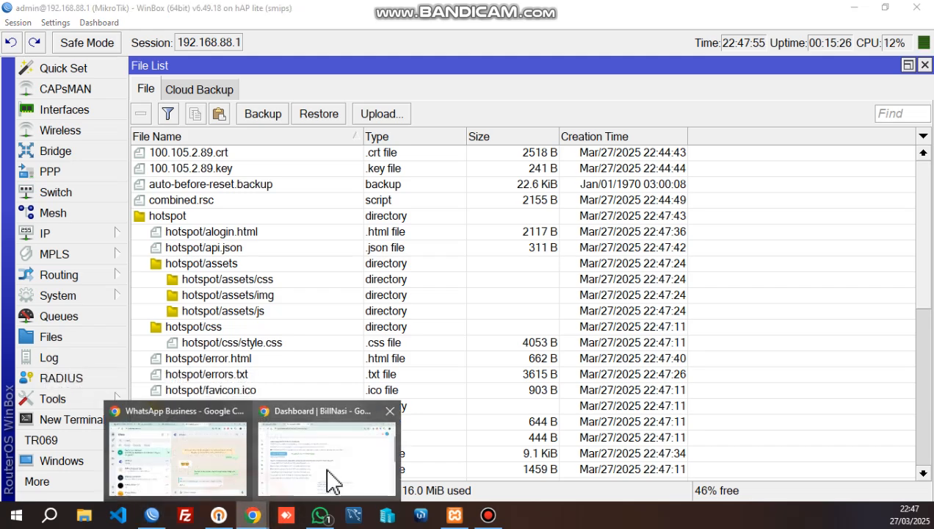
left_click(330, 467)
scroll(302, 377, "down", 5)
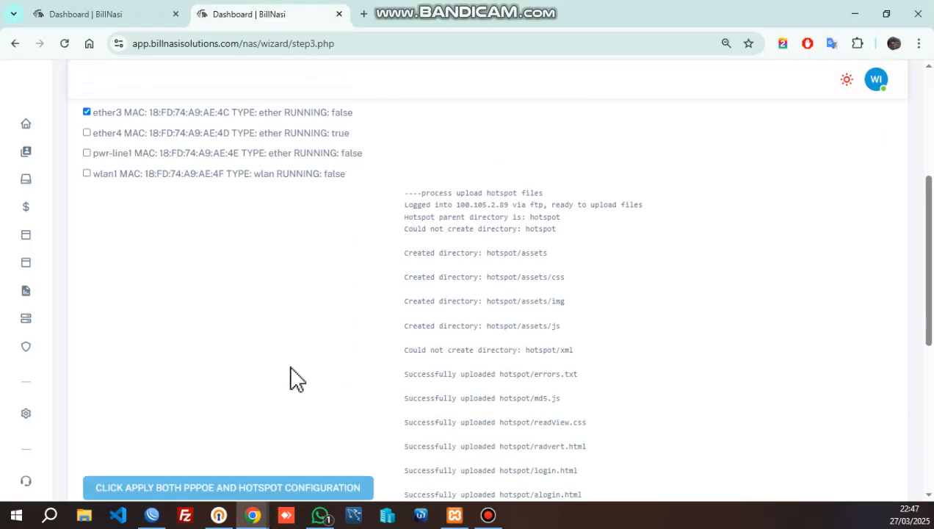
scroll(431, 339, "up", 5)
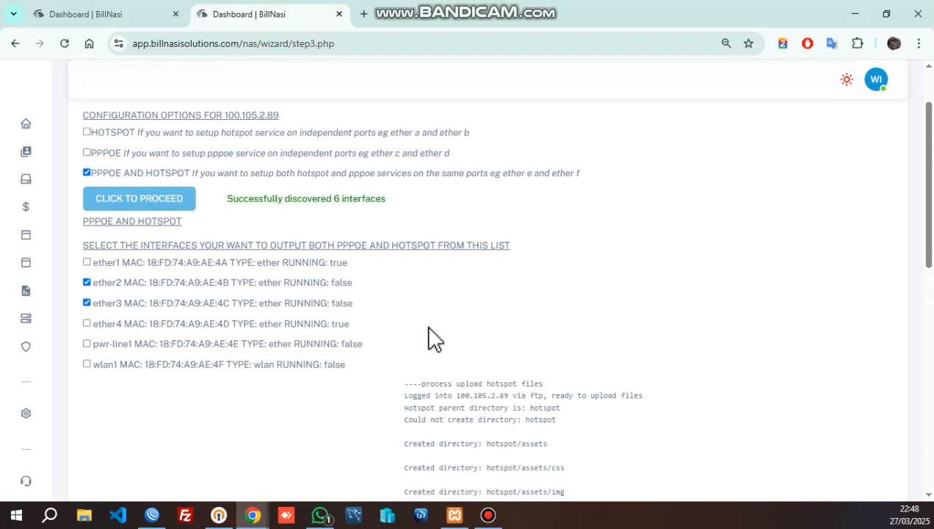
scroll(434, 339, "down", 9)
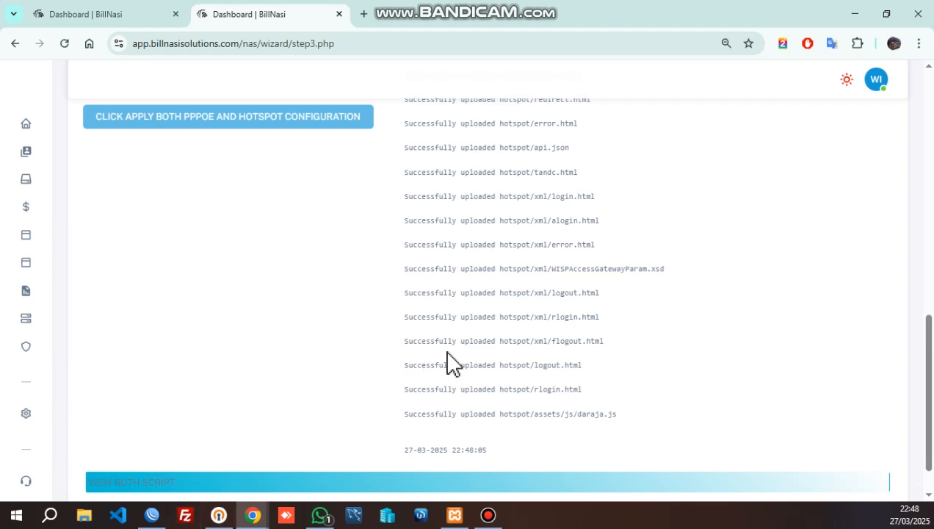
scroll(450, 360, "up", 5)
scroll(449, 360, "up", 5)
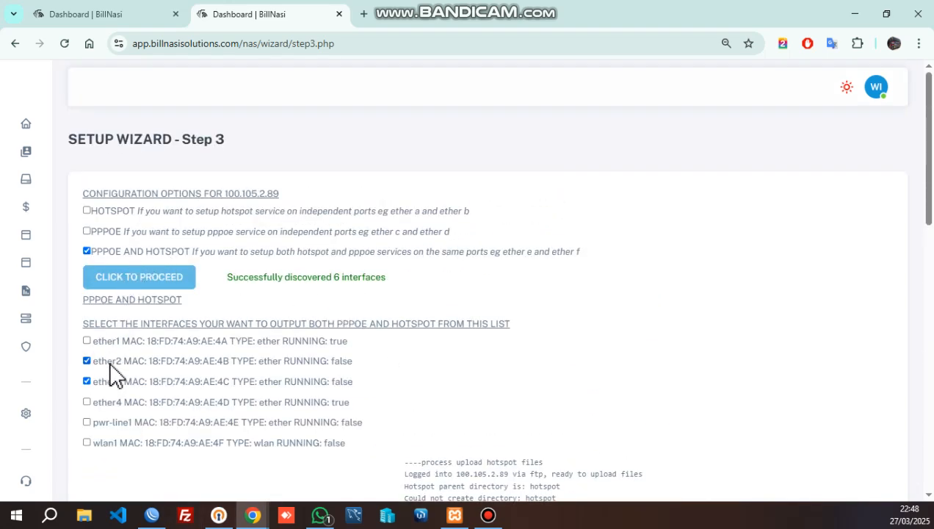
scroll(182, 396, "down", 10)
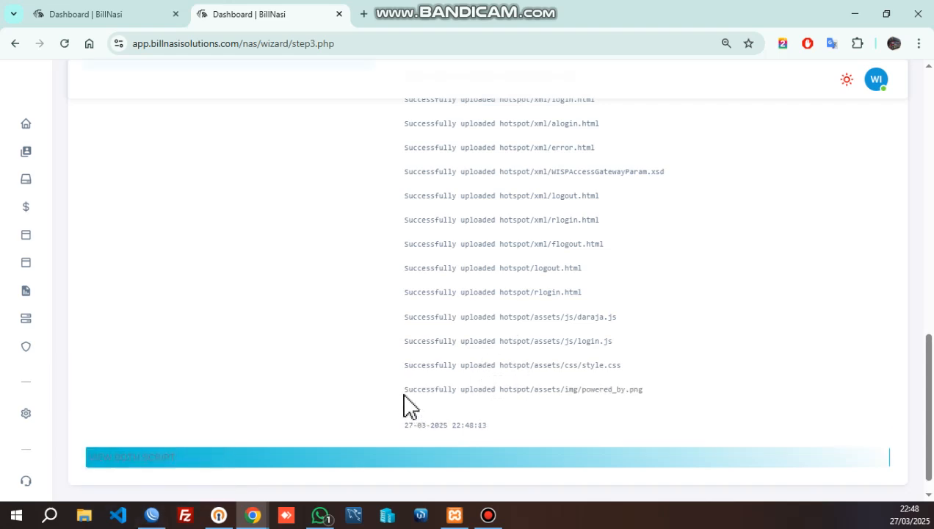
triple_click(400, 389)
left_click(643, 404)
left_click_drag(400, 393, 651, 428)
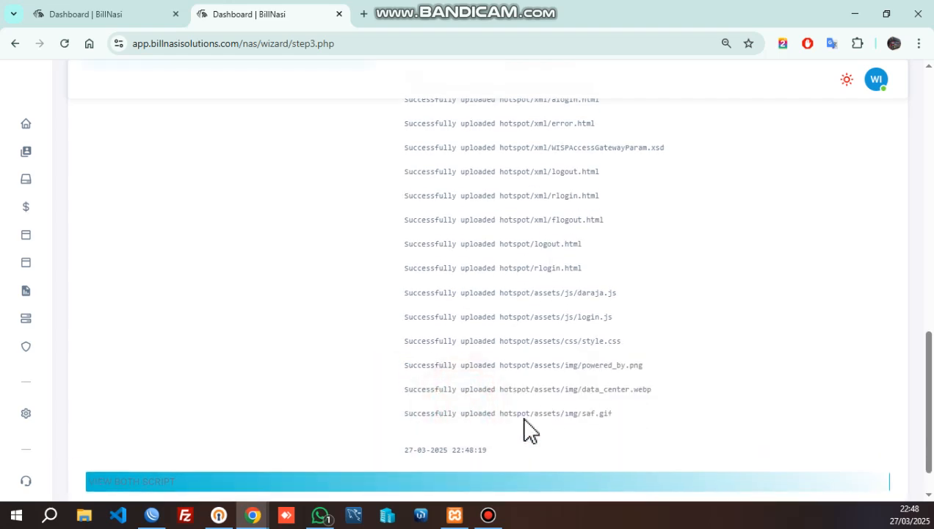
scroll(527, 432, "down", 1)
left_click_drag(610, 365, 410, 362)
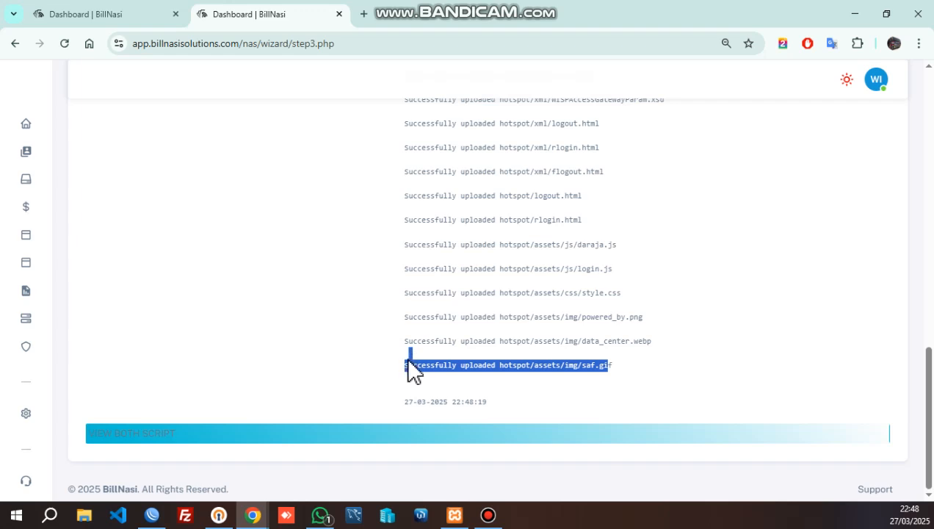
left_click(449, 390)
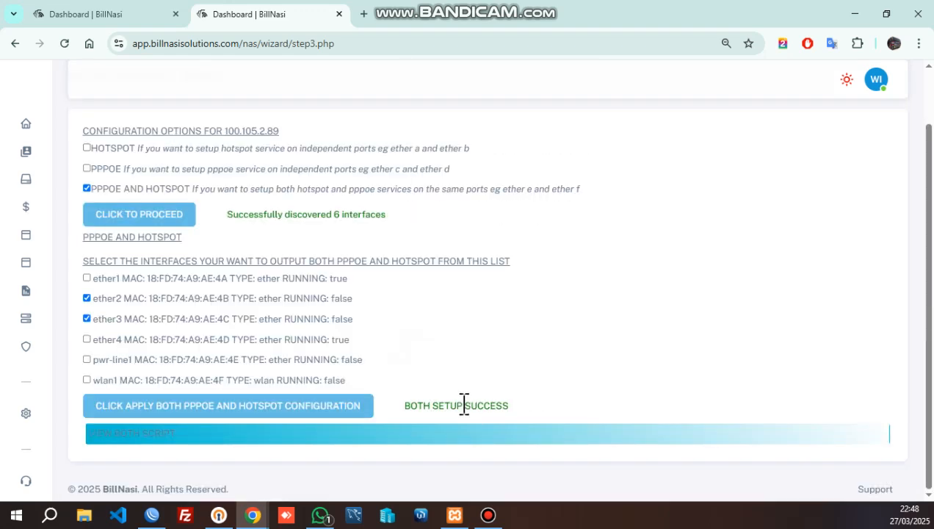
Check the combined setup's status in the wizard, then switch to WinBox and review the hotspot files in the router's file list.
left_click_drag(523, 409, 390, 401)
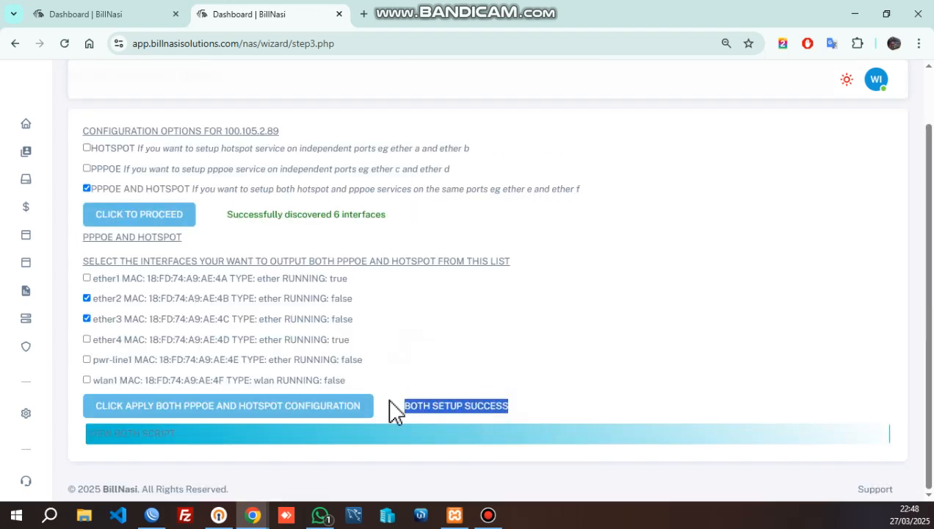
left_click(507, 411)
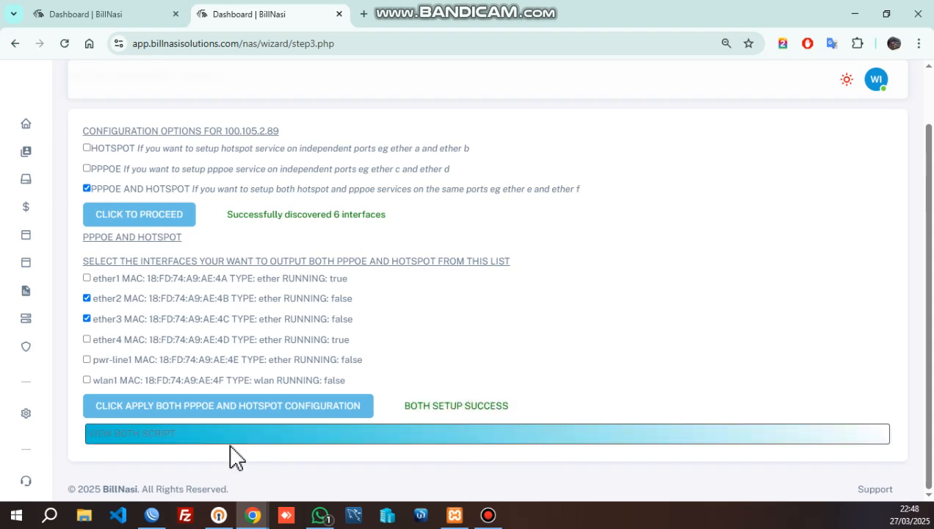
left_click(151, 516)
scroll(418, 433, "down", 6)
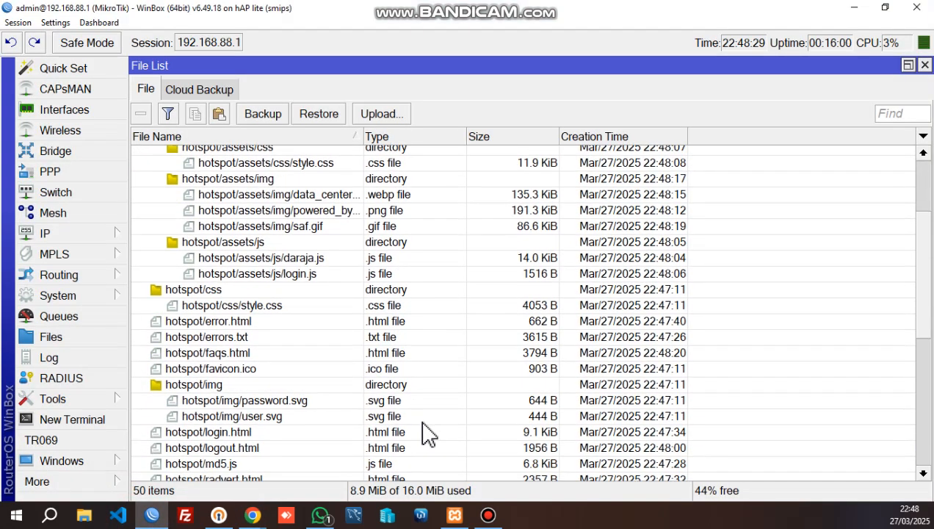
scroll(429, 448, "down", 5)
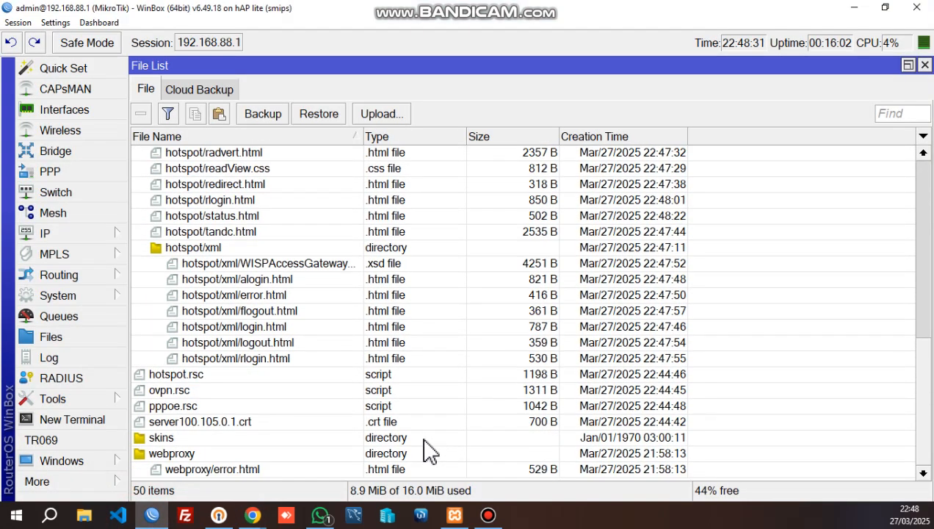
scroll(323, 297, "up", 4)
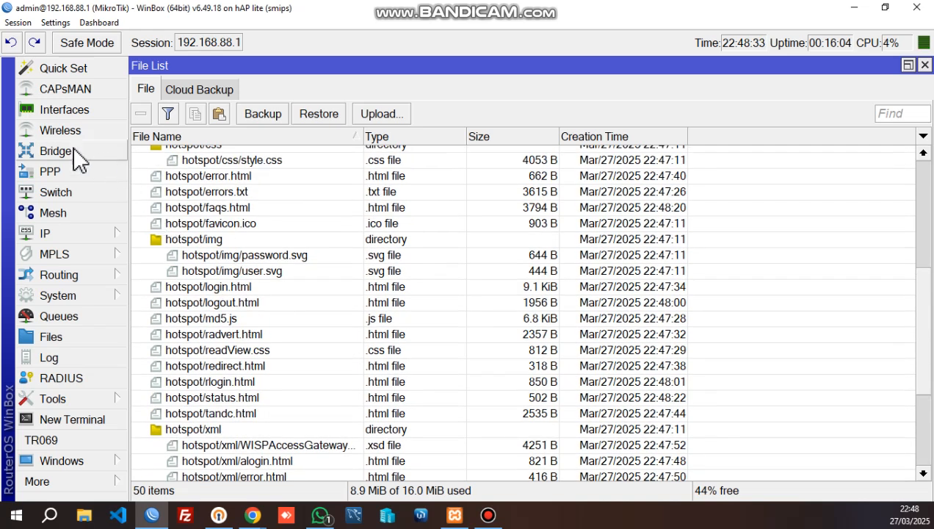
Open the router's IP hotspot settings and check the billnasi_hs_server entry, closing the hotspot window when done.
left_click(50, 234)
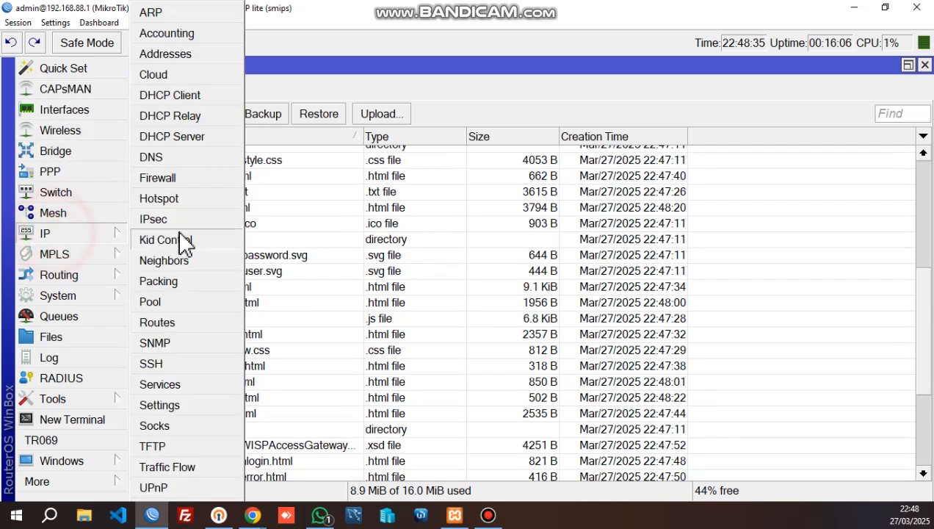
left_click(211, 200)
left_click(294, 159)
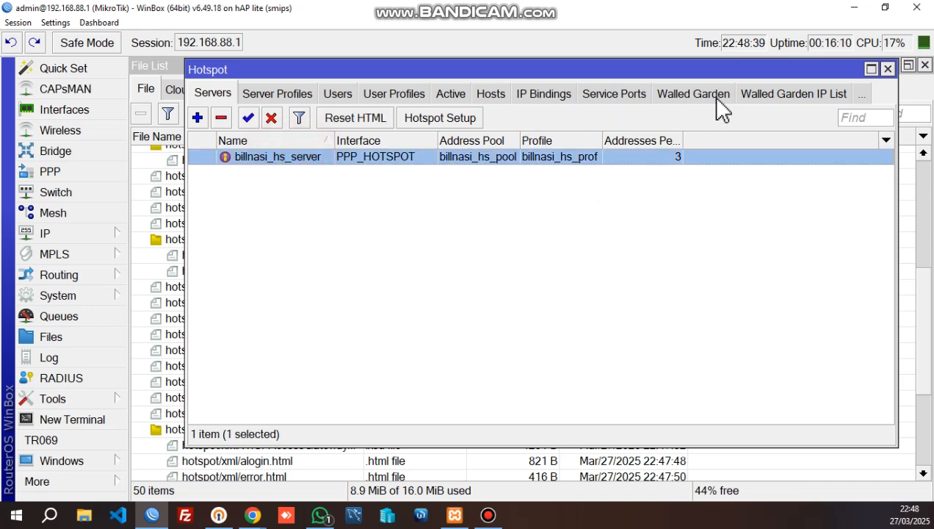
left_click(163, 68)
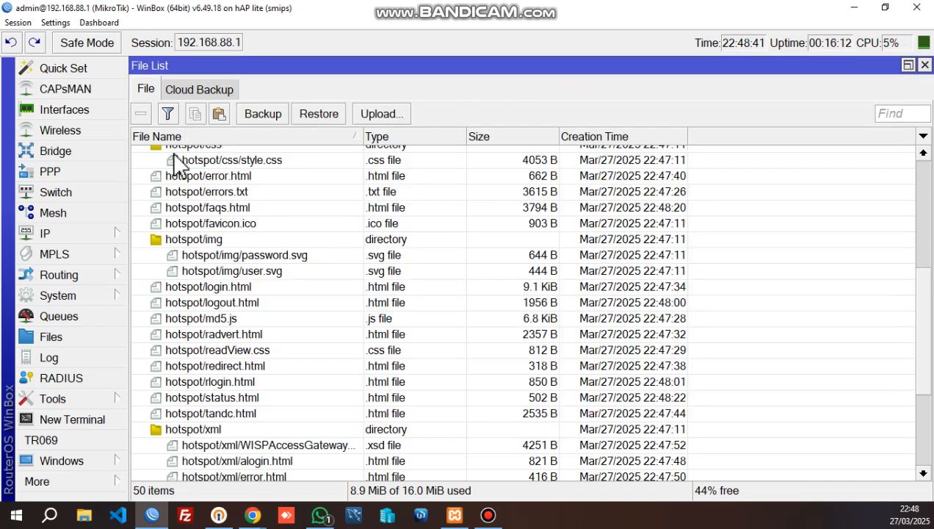
Open the PPP settings and check the PPPoE server entry on the PPP_HOTSPOT interface, closing the PPP window when done.
left_click(74, 171)
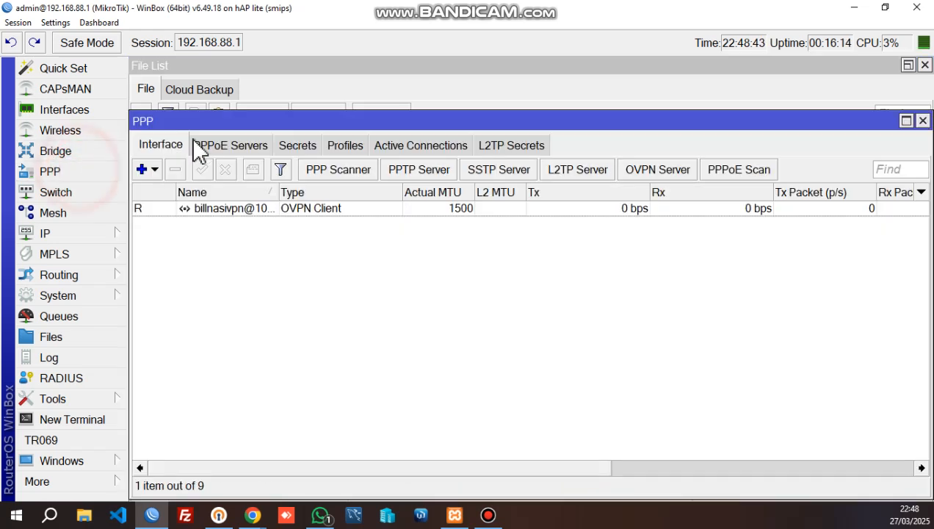
left_click(210, 152)
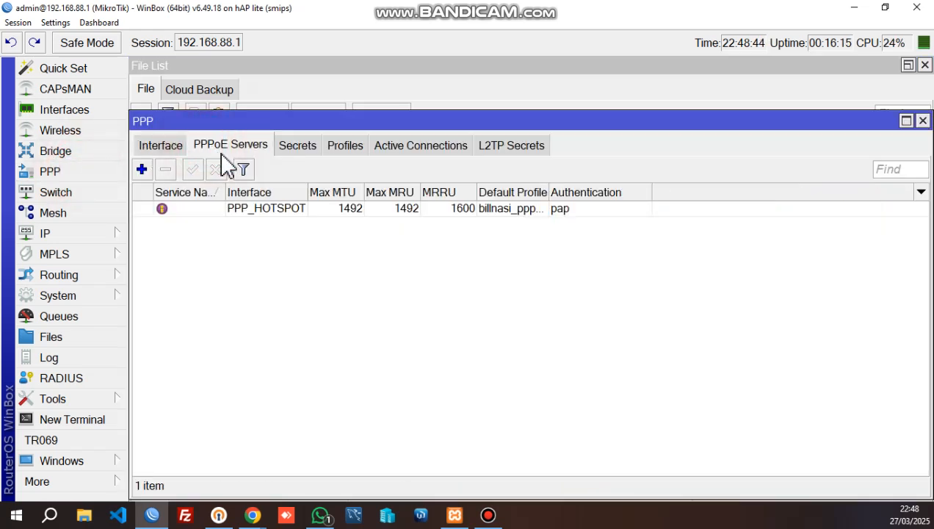
left_click(378, 213)
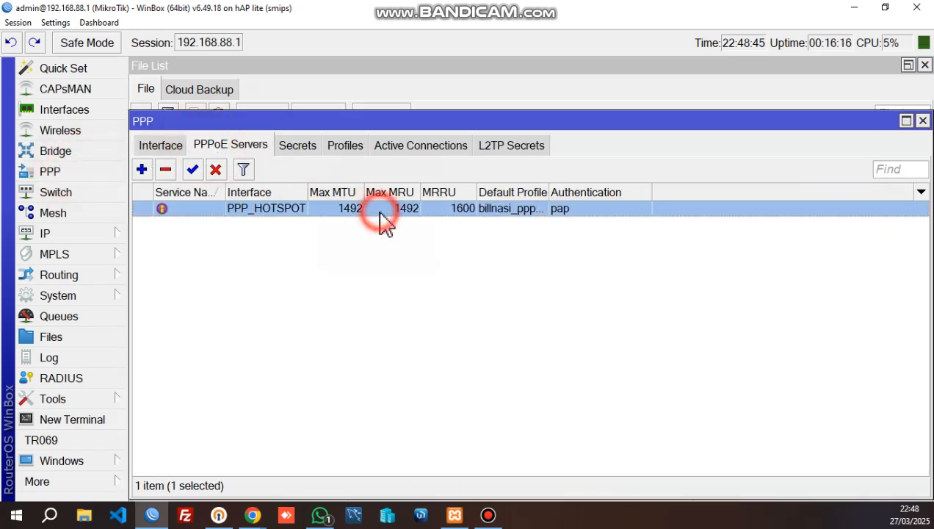
left_click(926, 125)
Close the file list and check the bridge assignments of the ether2 and ether3 ports, closing the bridge window when done.
scroll(620, 221, "up", 2)
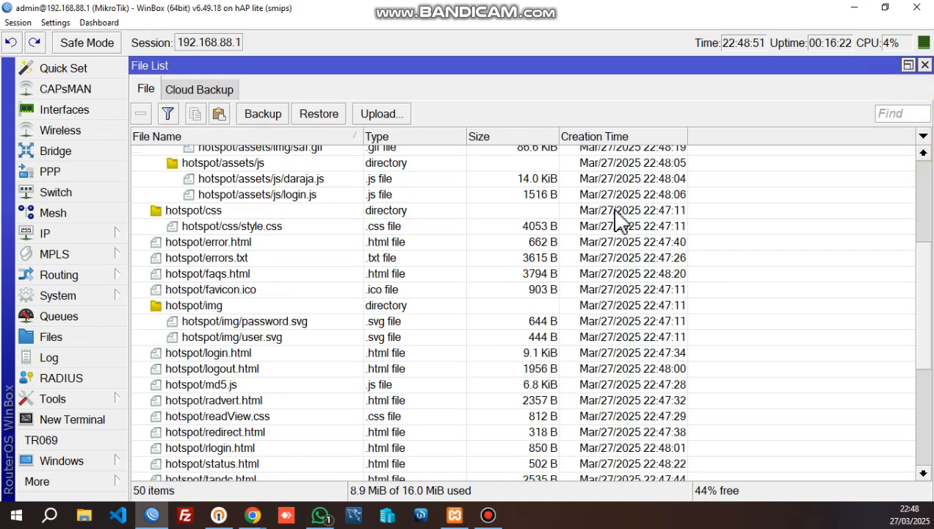
left_click(925, 65)
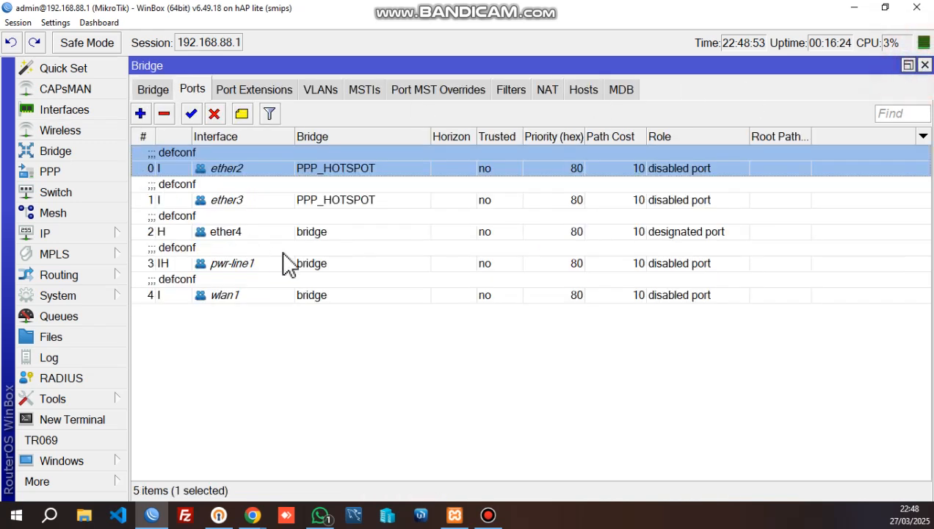
left_click(338, 202)
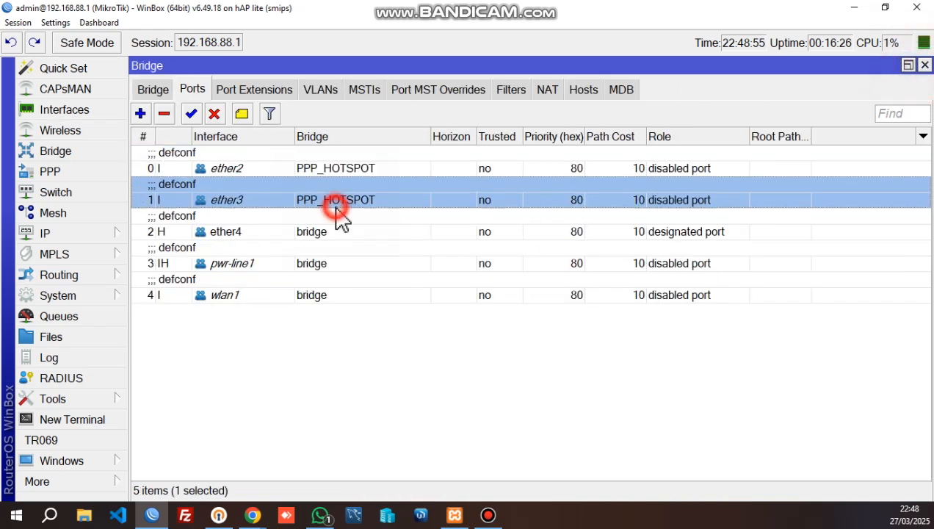
left_click(350, 164)
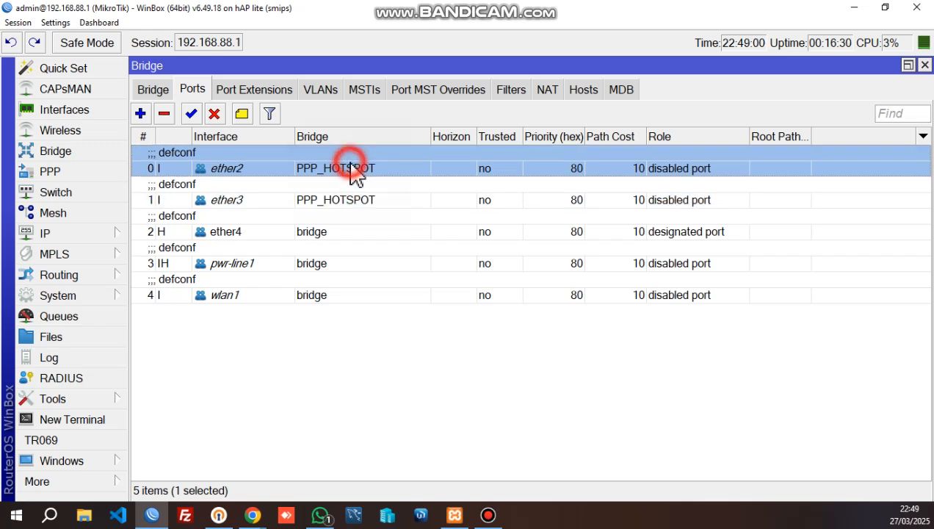
left_click(337, 205)
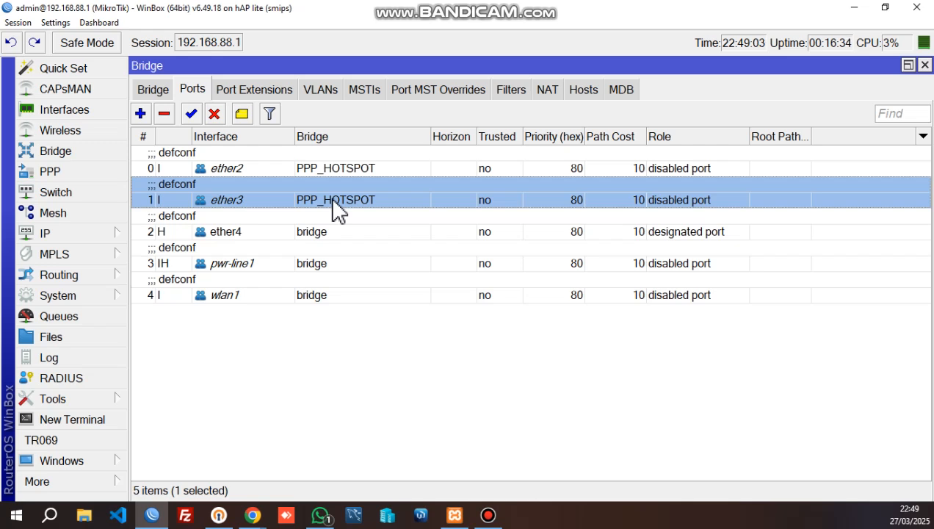
left_click(924, 65)
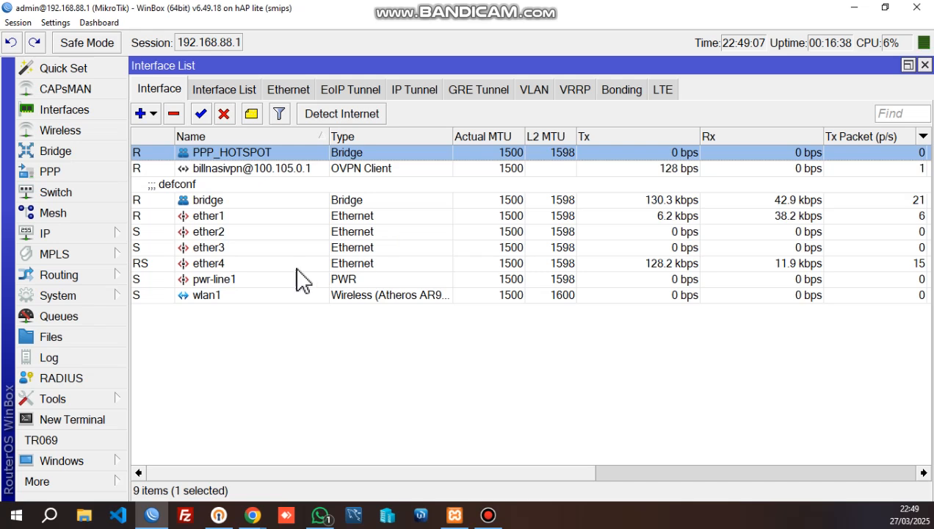
Check the ether3 and ether2 entries in the interface list and close the list to return to the terminal.
left_click(229, 247)
left_click(227, 233)
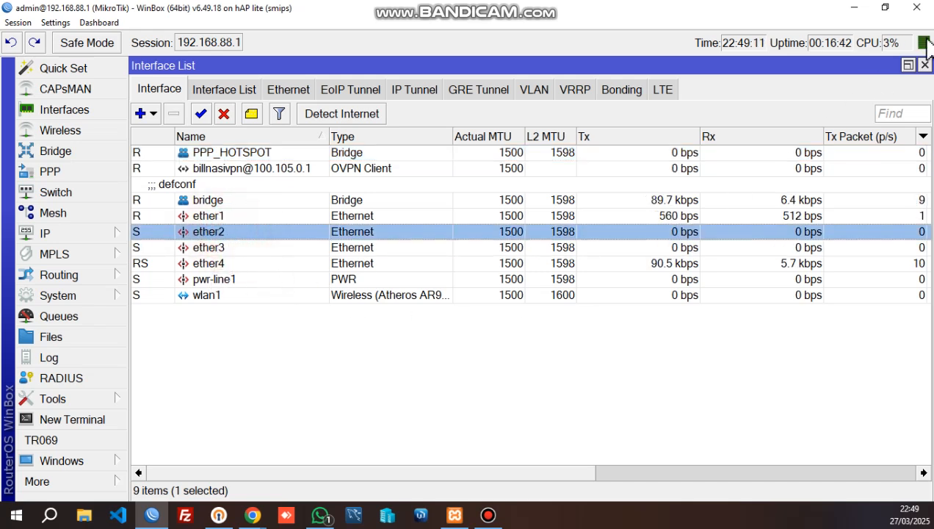
left_click(925, 67)
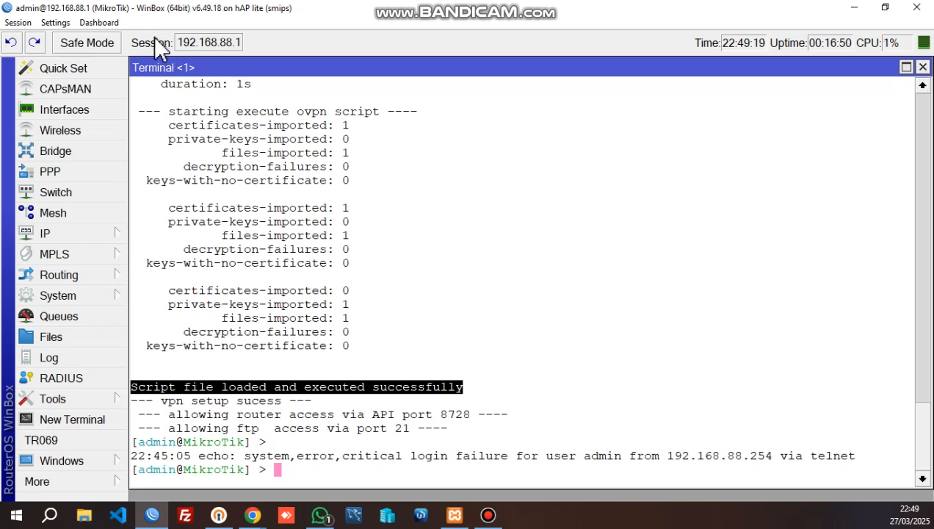
left_click(556, 298)
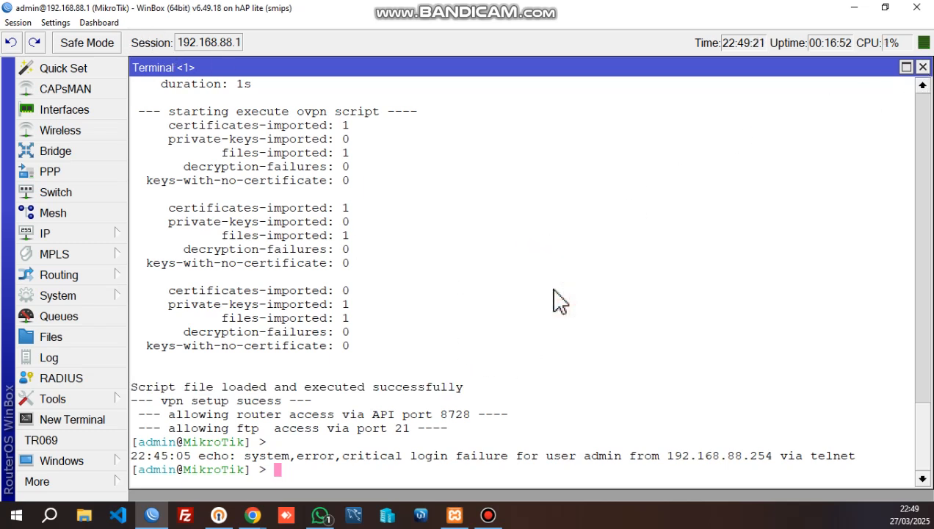